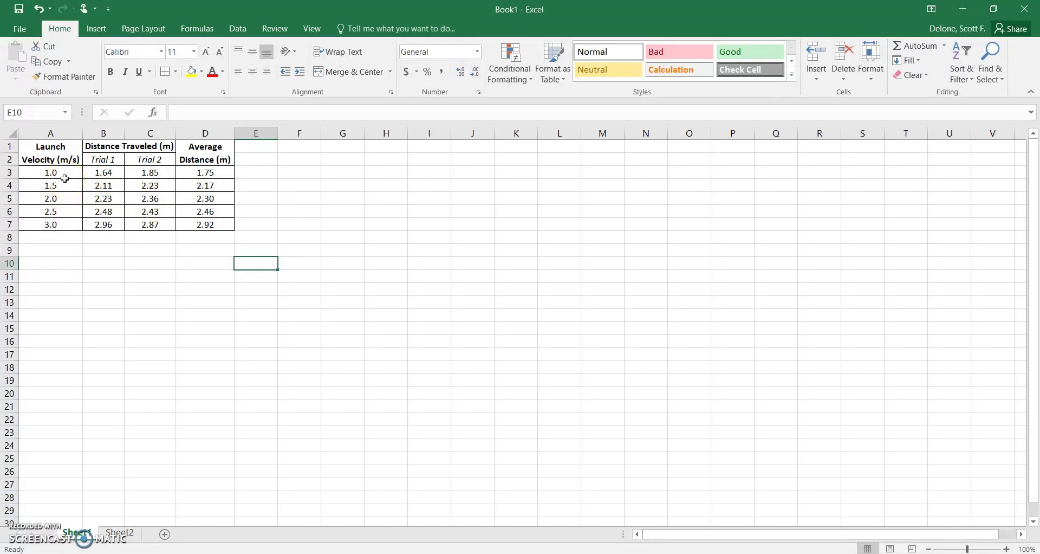
Step: Insert a markers-only scatter chart from launch velocities A3:A7 and average distances D3:D7, and move it up beside the data table
click(53, 131)
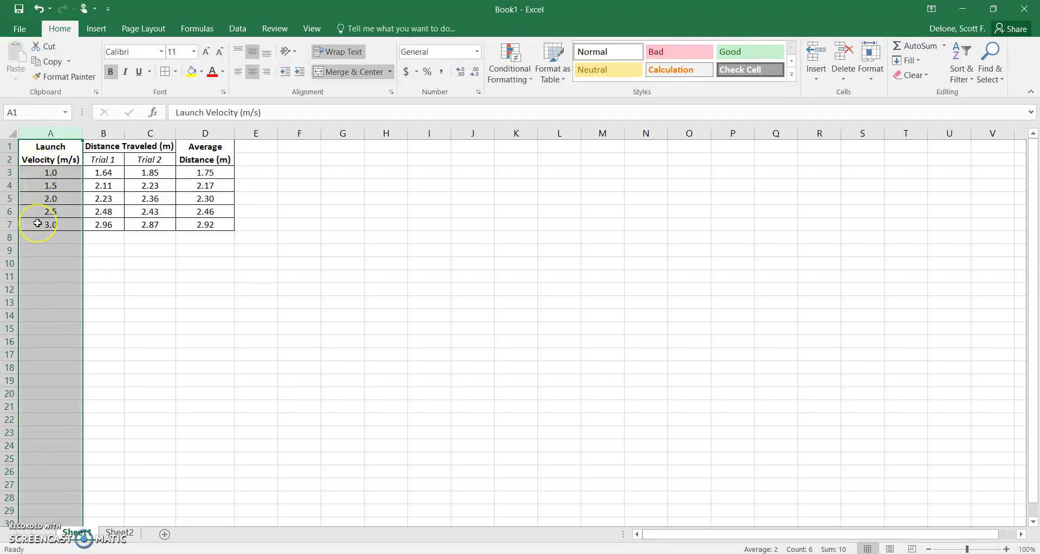
click(214, 132)
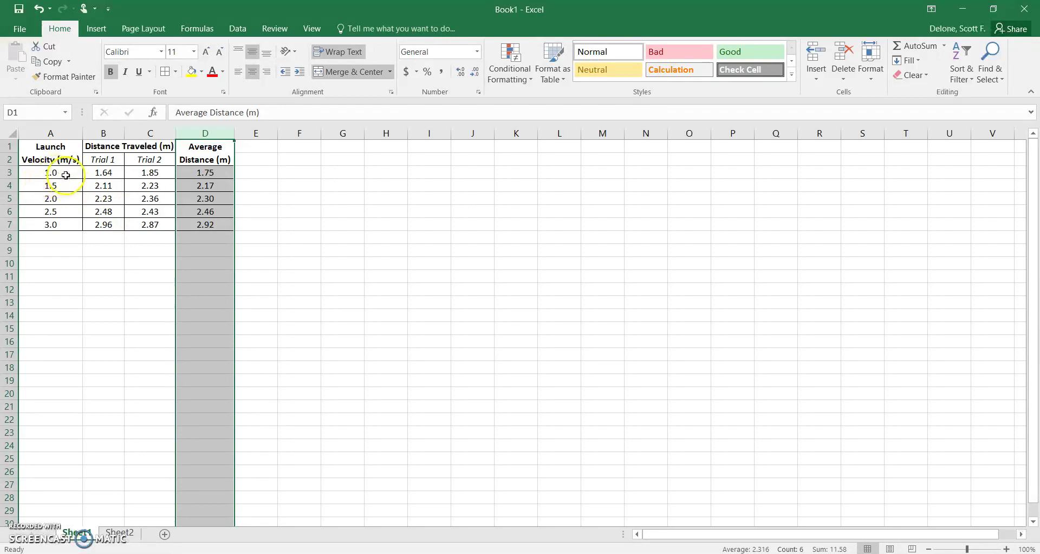
drag(59, 172, 61, 222)
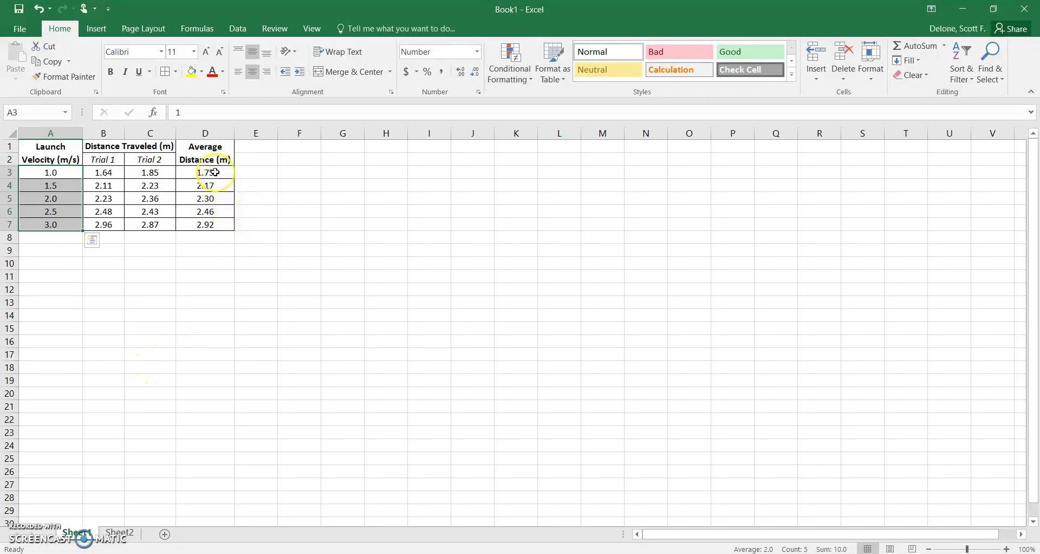
drag(215, 172, 217, 226)
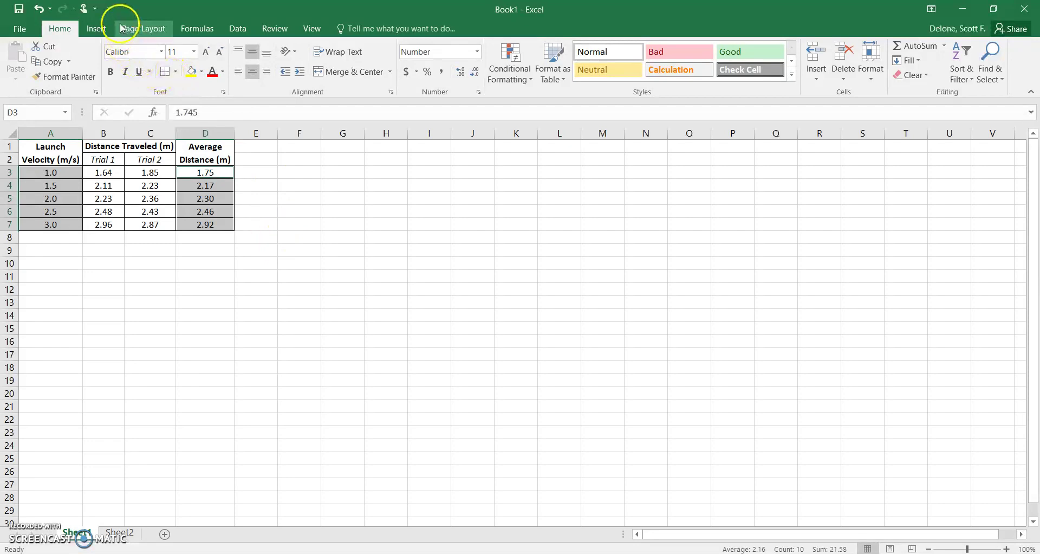
click(103, 27)
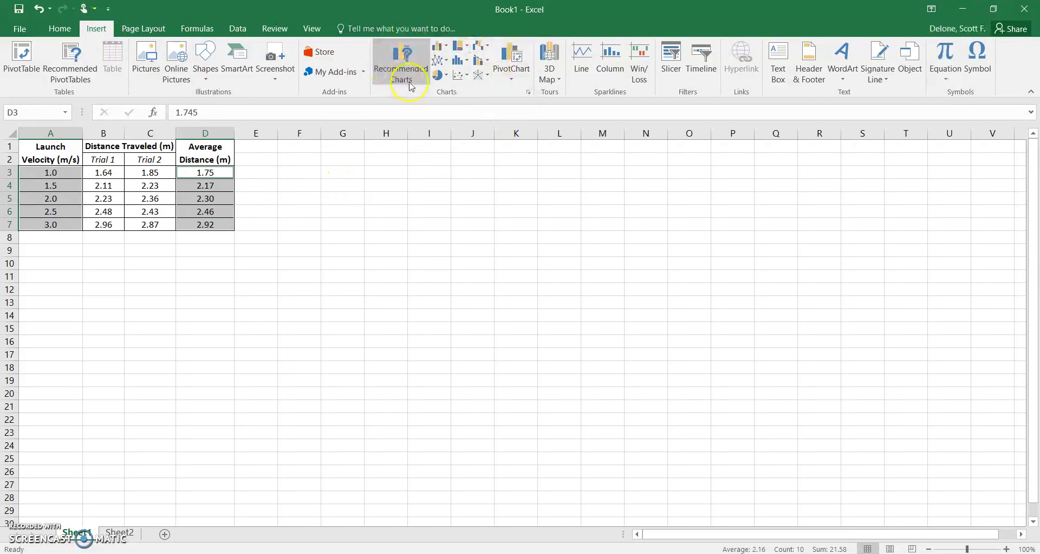
click(467, 84)
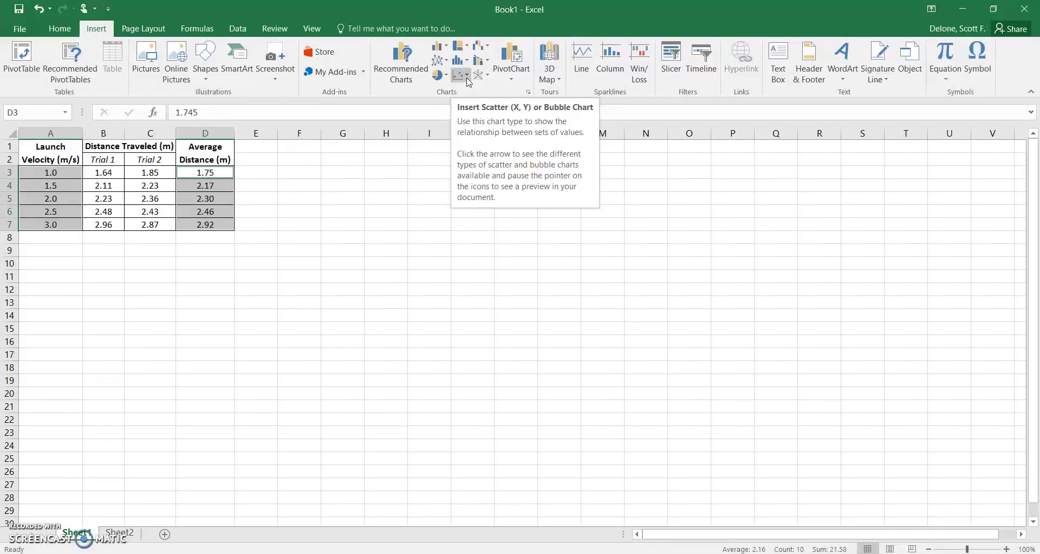
click(467, 75)
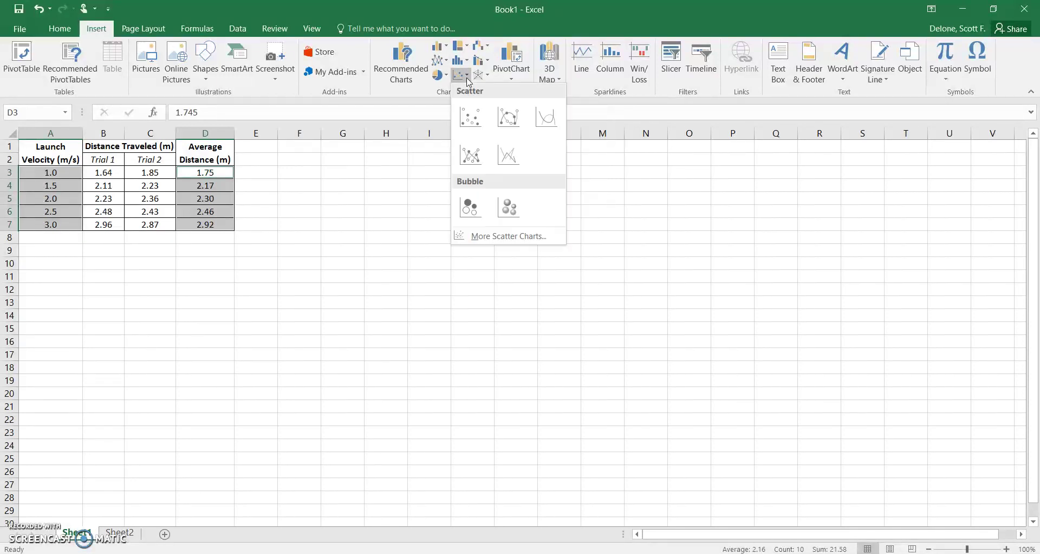
click(474, 119)
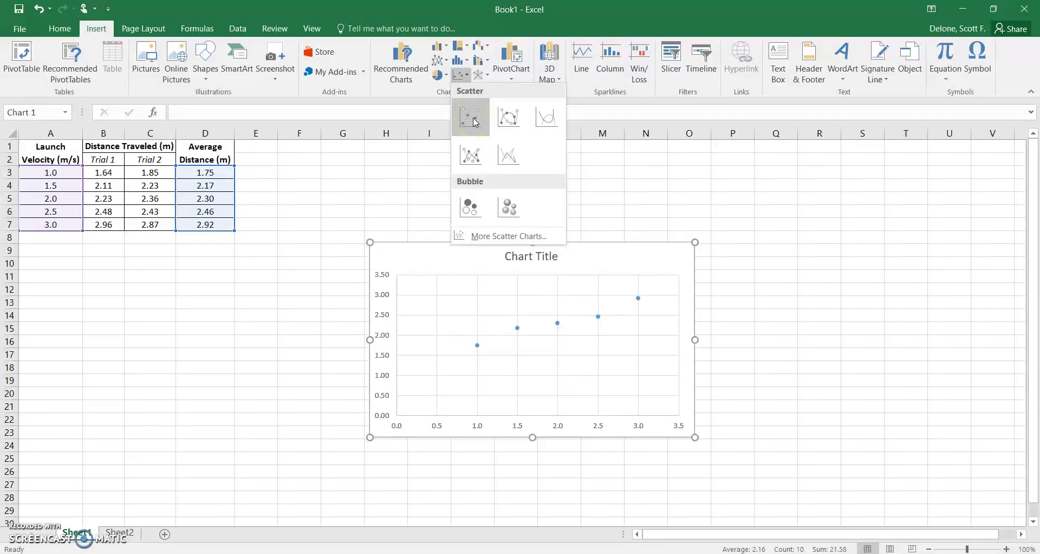
drag(462, 251, 465, 185)
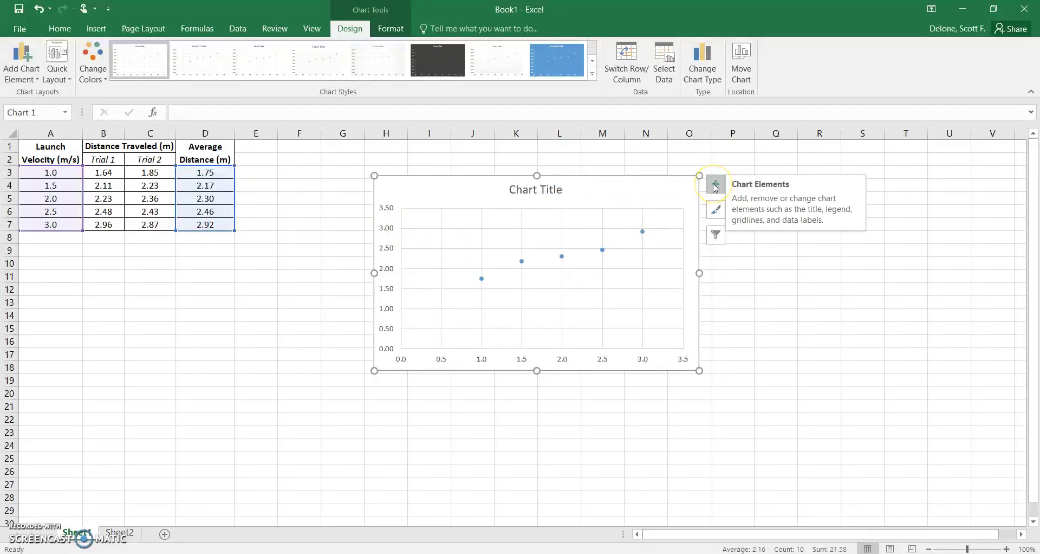
Step: Add primary horizontal and primary vertical axis titles to the scatter chart
click(30, 72)
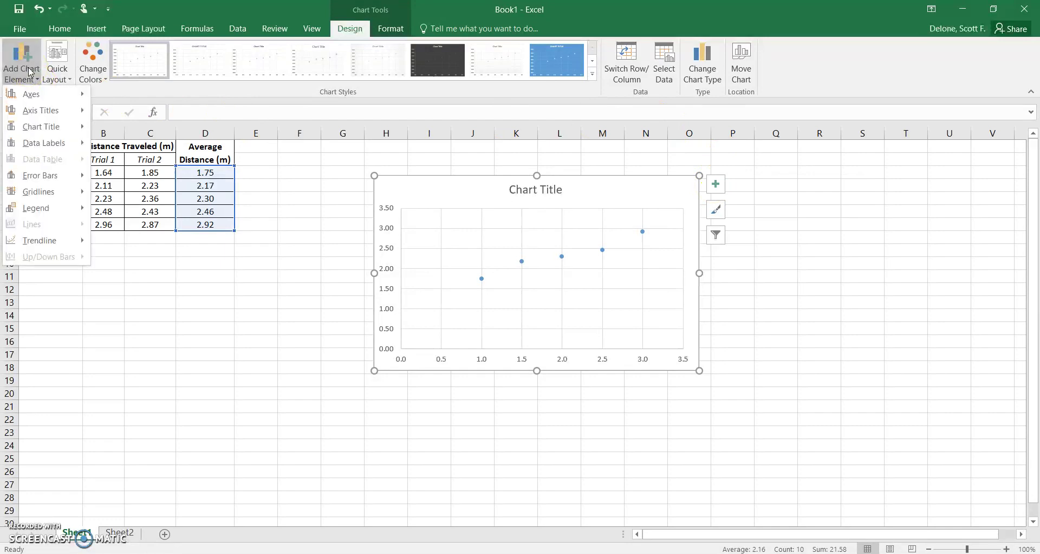
click(30, 72)
click(715, 184)
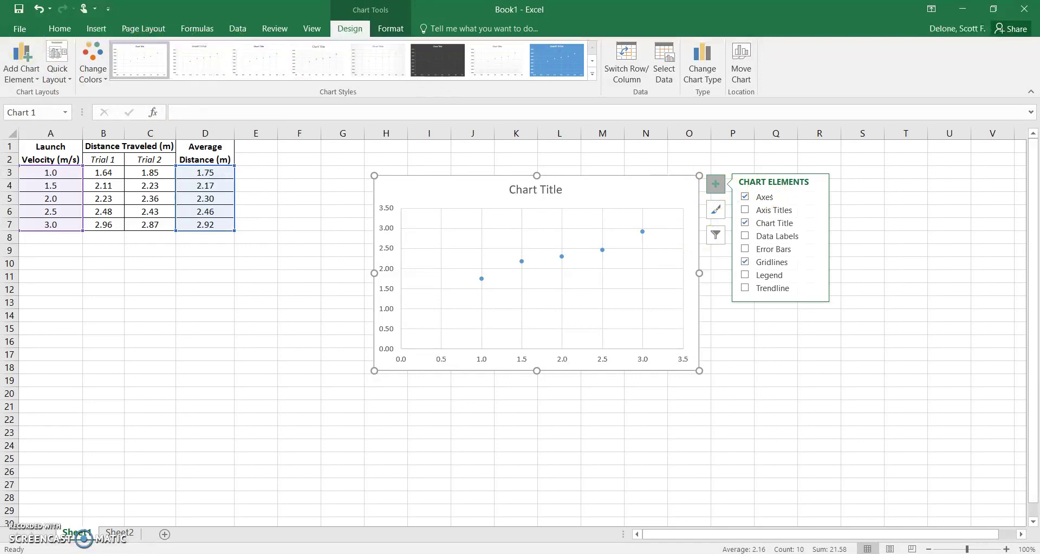
click(26, 68)
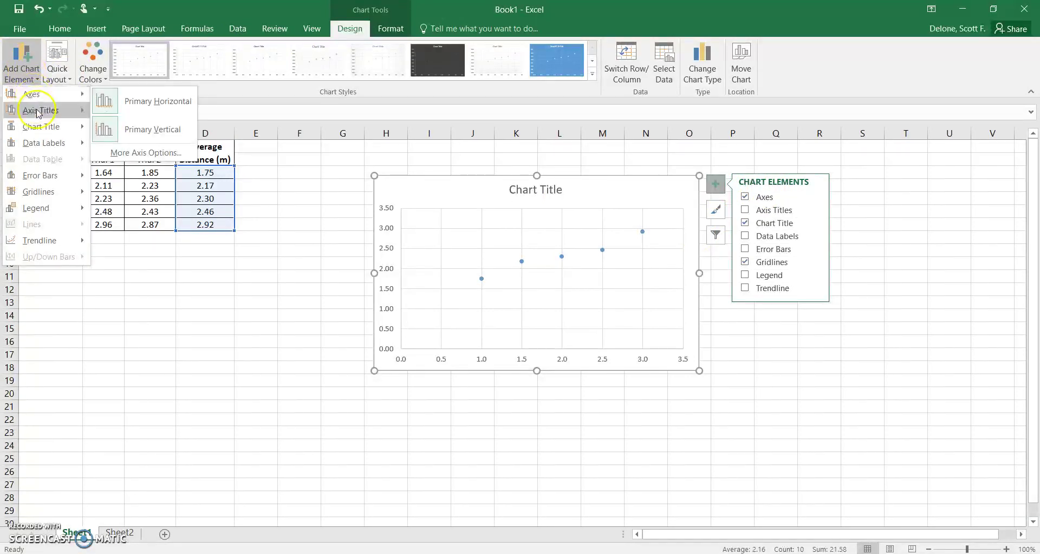
mouse_move(37, 112)
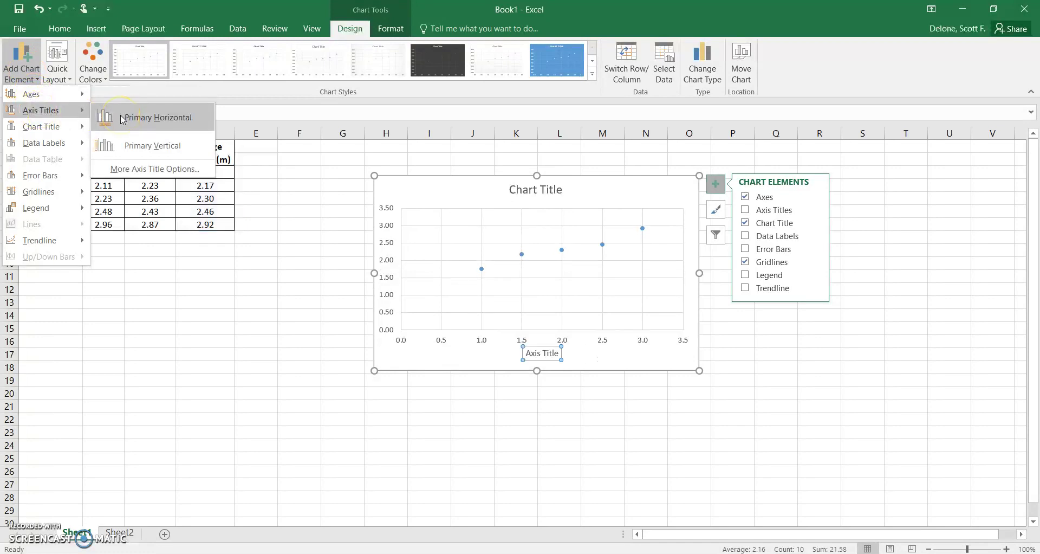
click(122, 117)
click(21, 60)
click(53, 112)
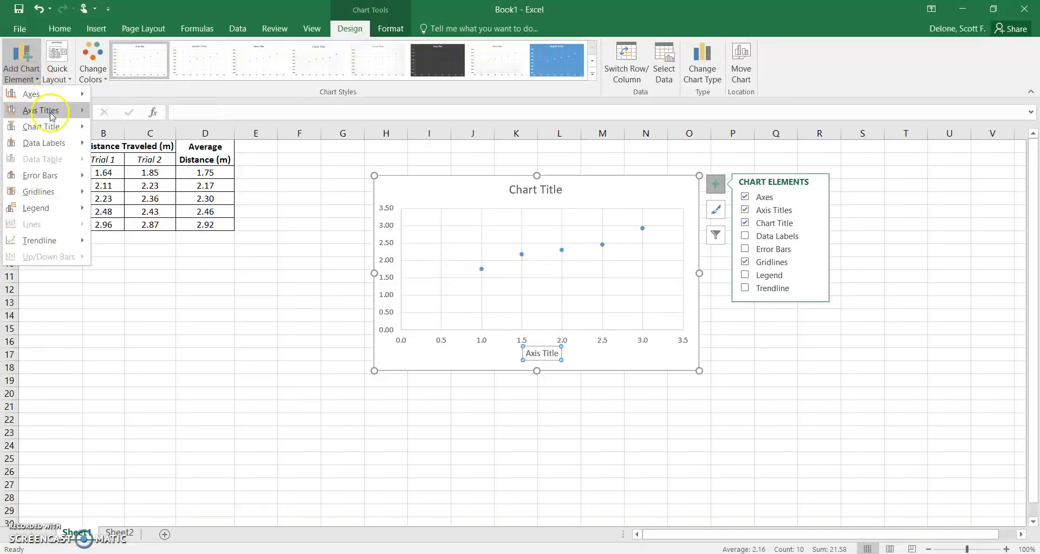
click(140, 147)
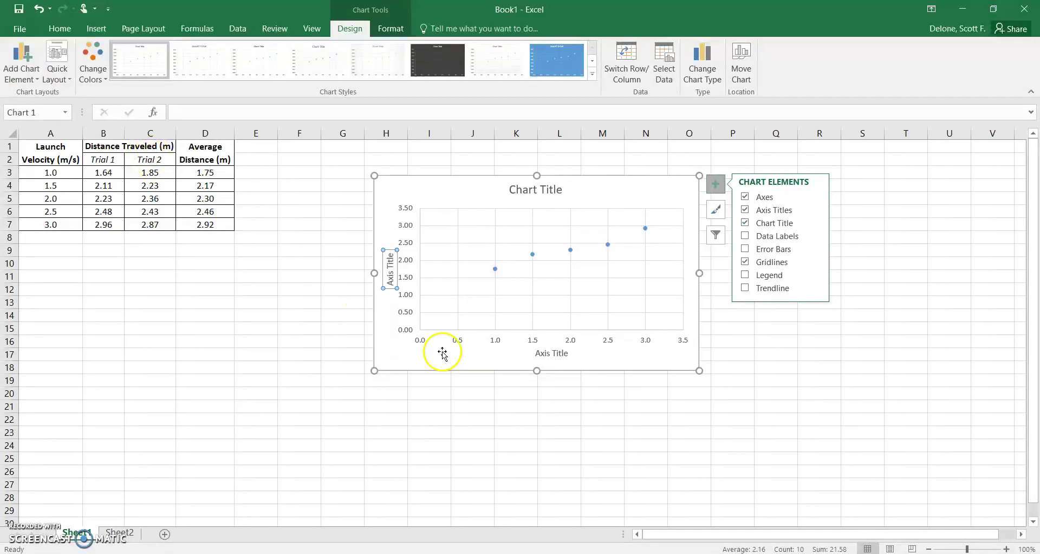
Step: Replace the horizontal axis title's placeholder text with "Launch Velocity (m/s)"
click(543, 355)
drag(535, 354, 574, 354)
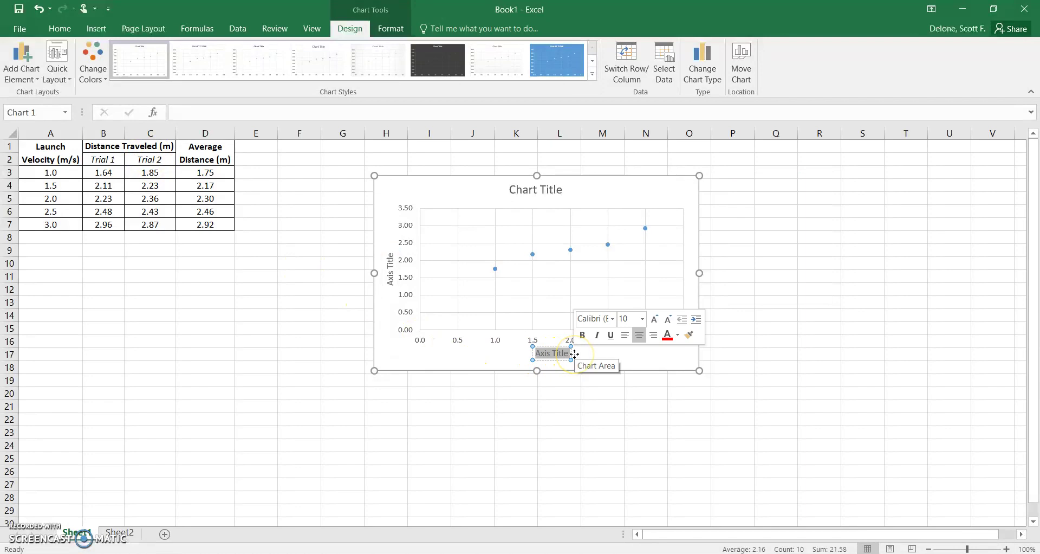
text(L)
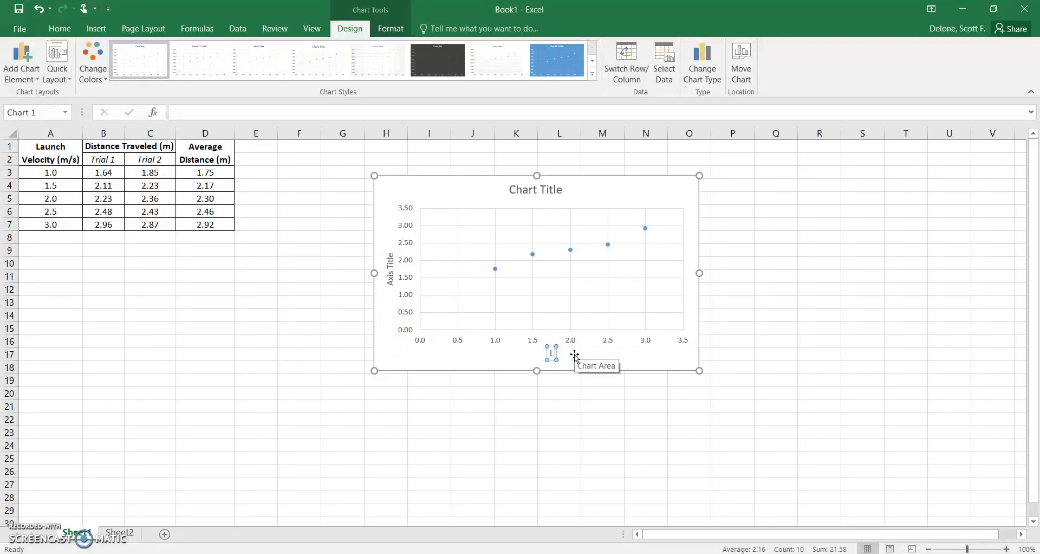
text(aunch Velo)
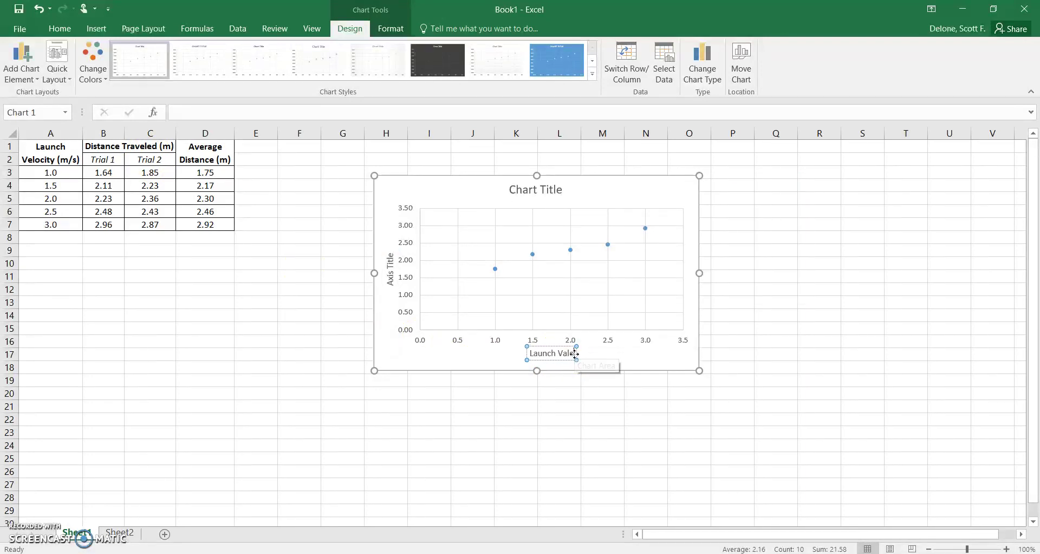
text(c)
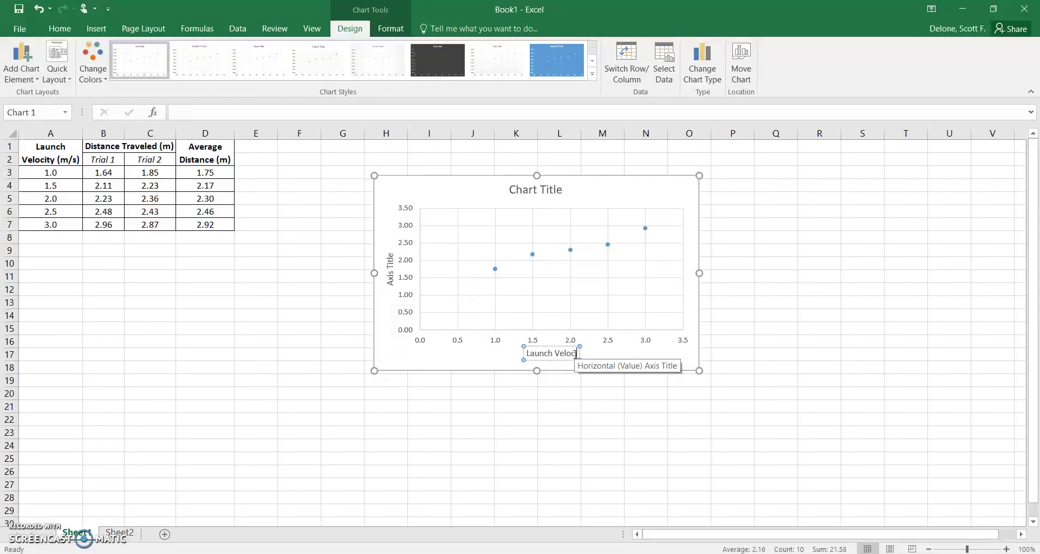
text(ity (m/s))
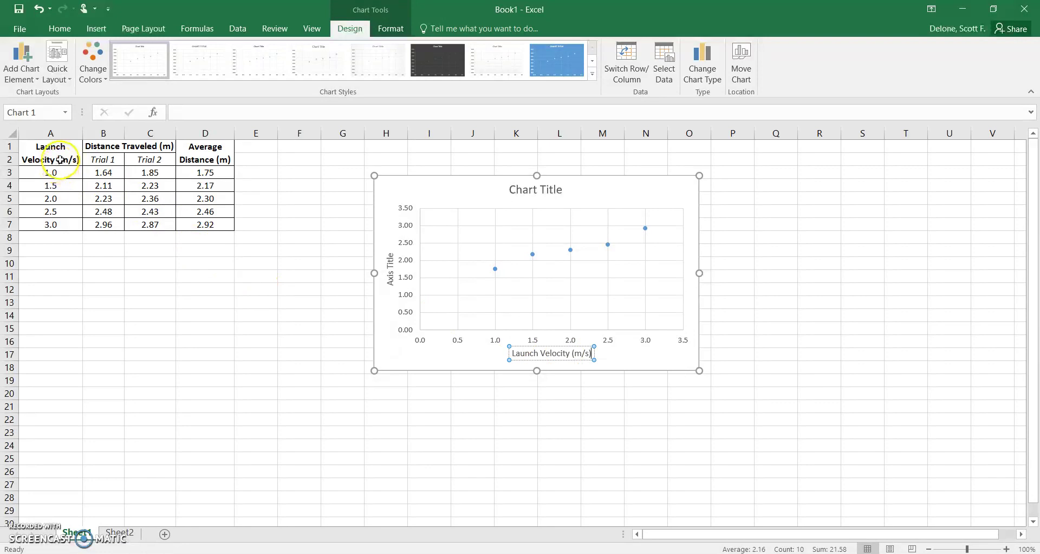
Step: Replace the vertical axis title's placeholder text with "Distance Traveled (m)"
click(390, 280)
triple_click(389, 271)
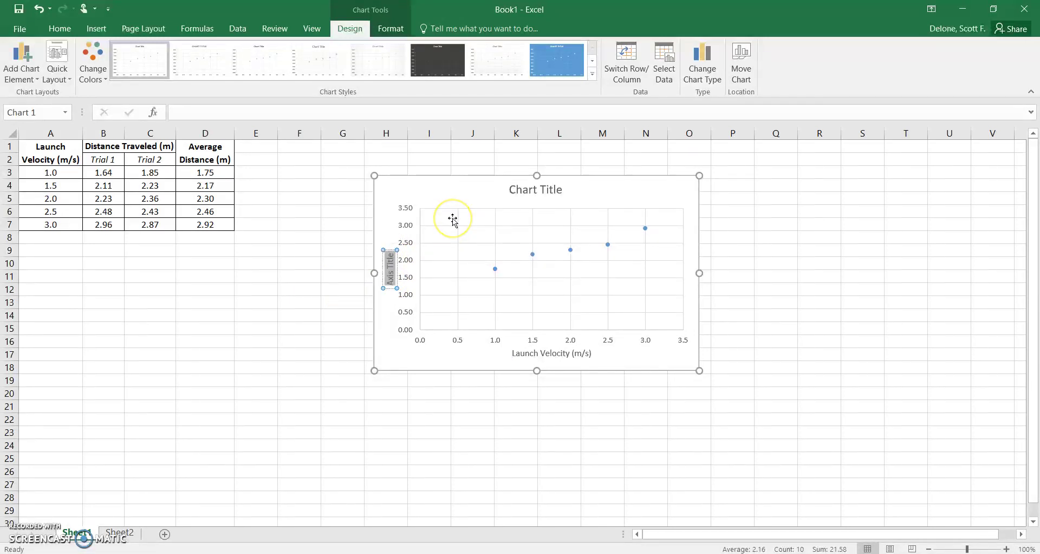
text(Distance Traveled (m))
Step: Change the chart title to "Distance Traveled vs. Launch Velocity"
click(506, 190)
drag(507, 190, 568, 187)
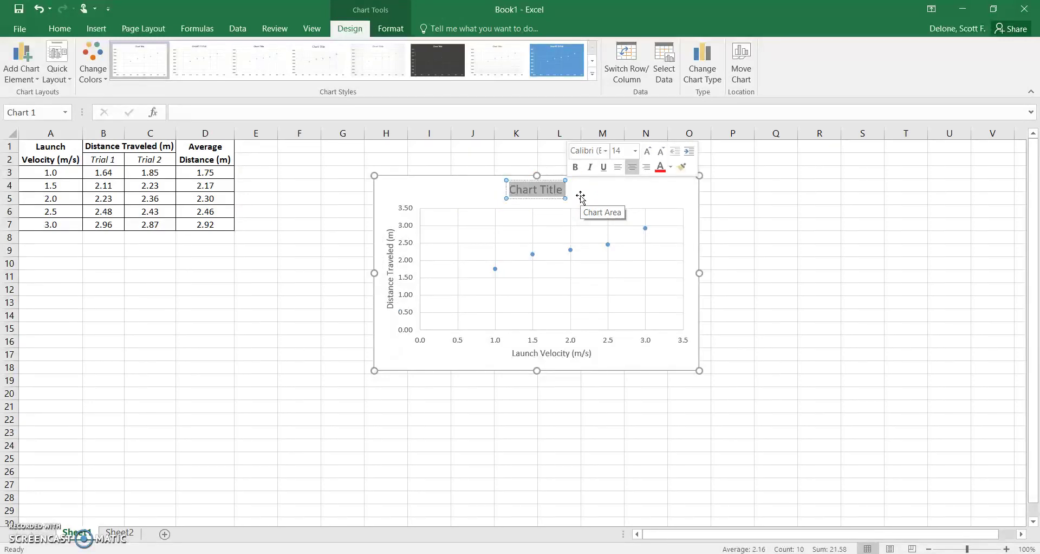
text(D)
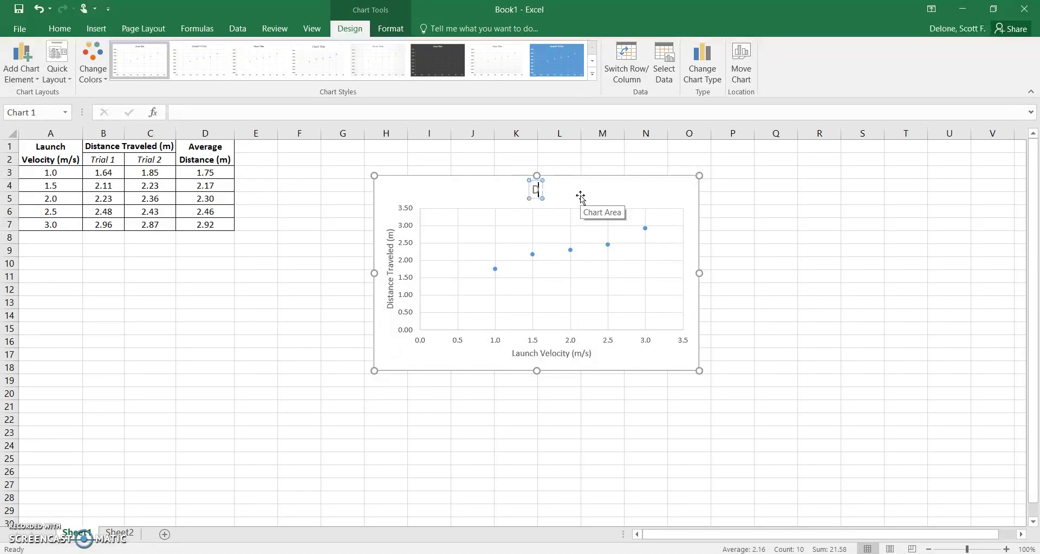
text(istance Travel)
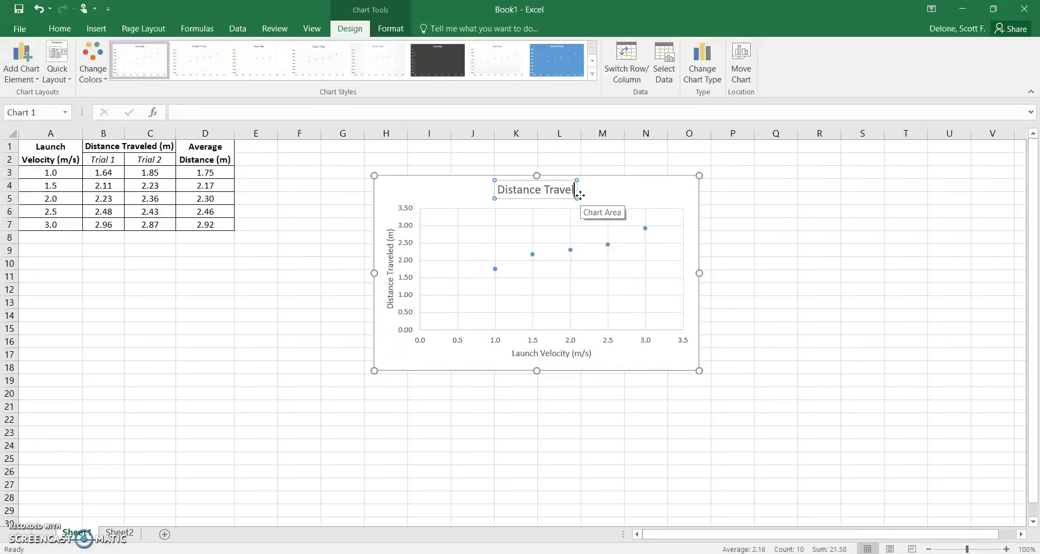
text(ed vs. Launc)
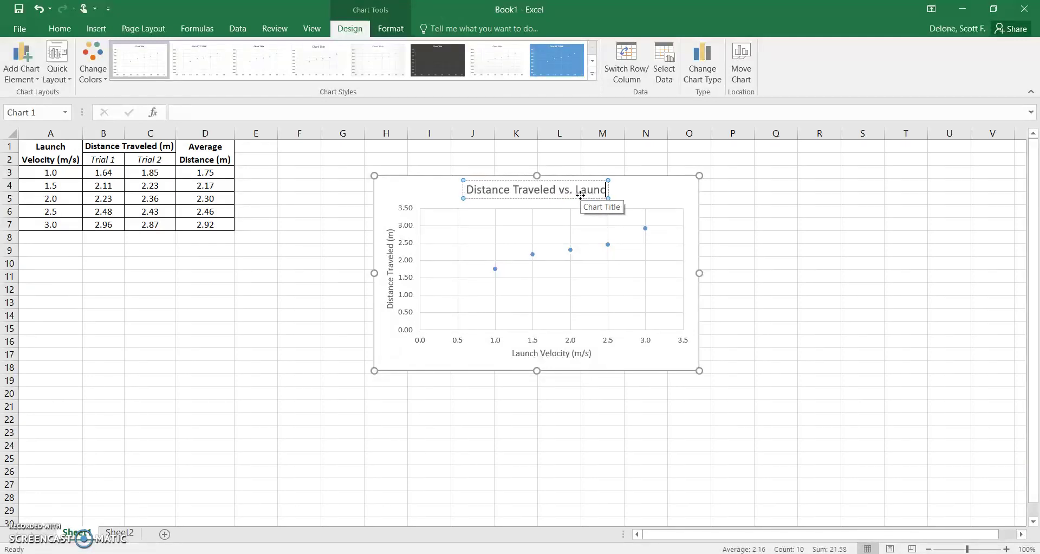
text(h Velocity)
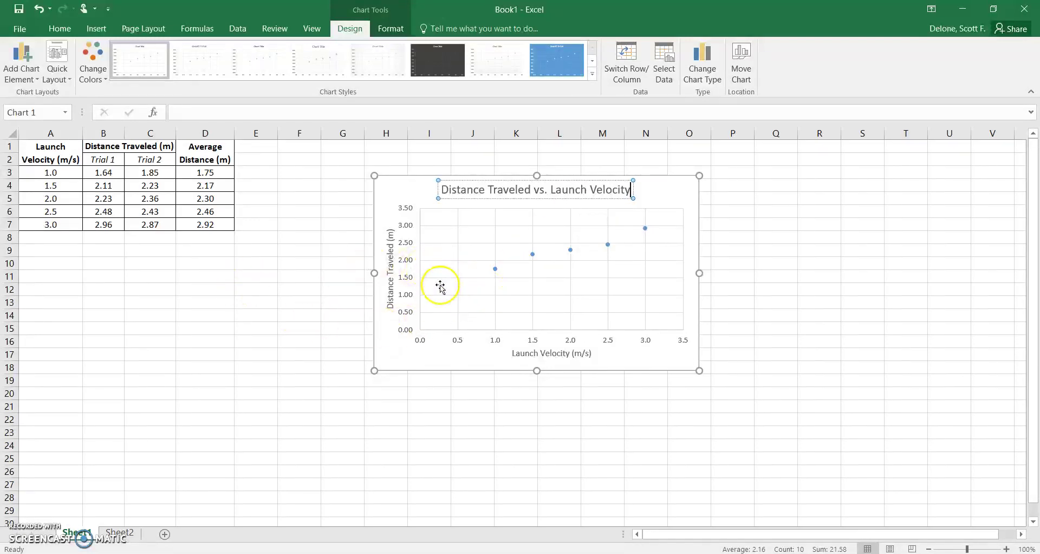
Step: Add a trendline to the plotted data series and set its type to Linear
mouse_move(496, 274)
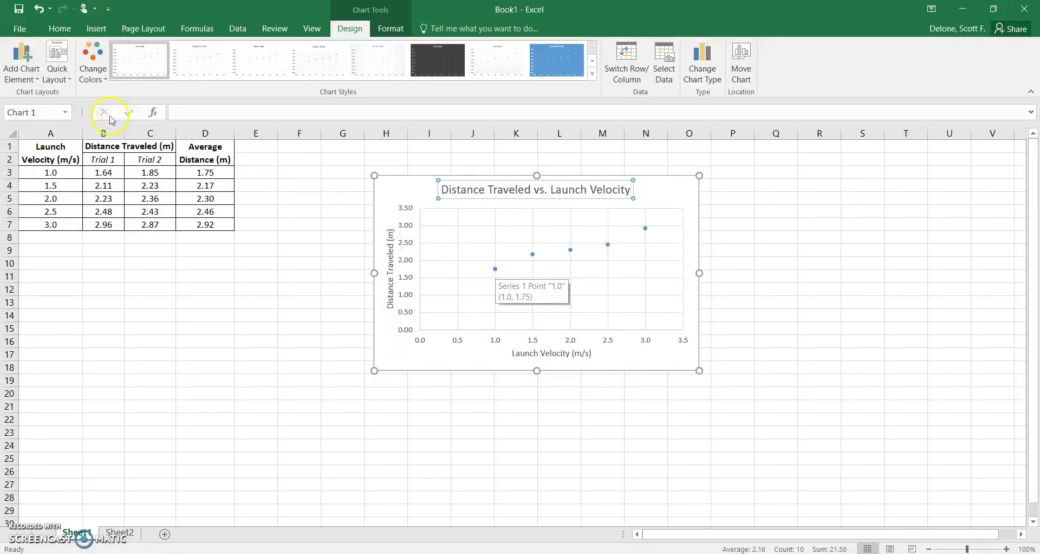
click(20, 64)
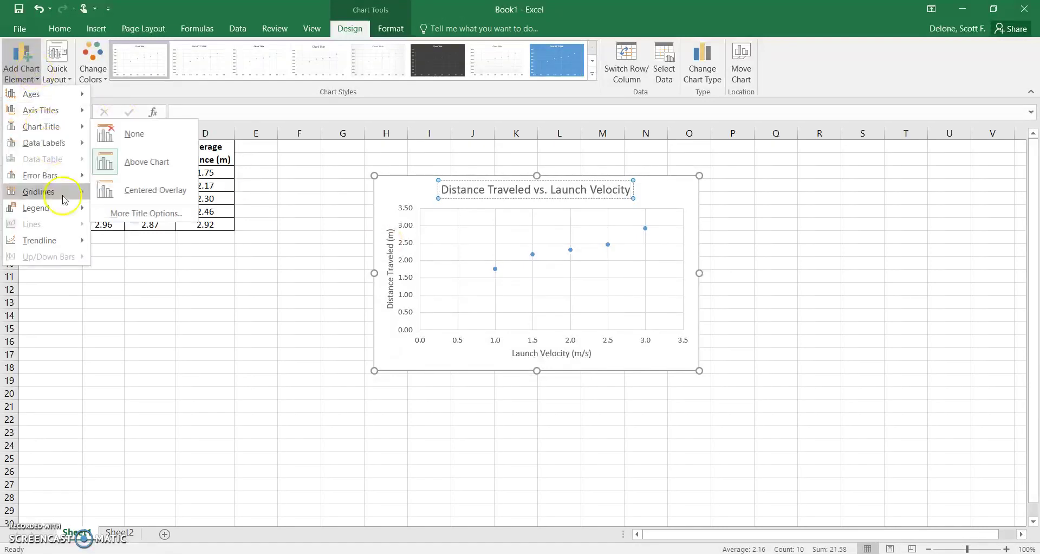
mouse_move(58, 241)
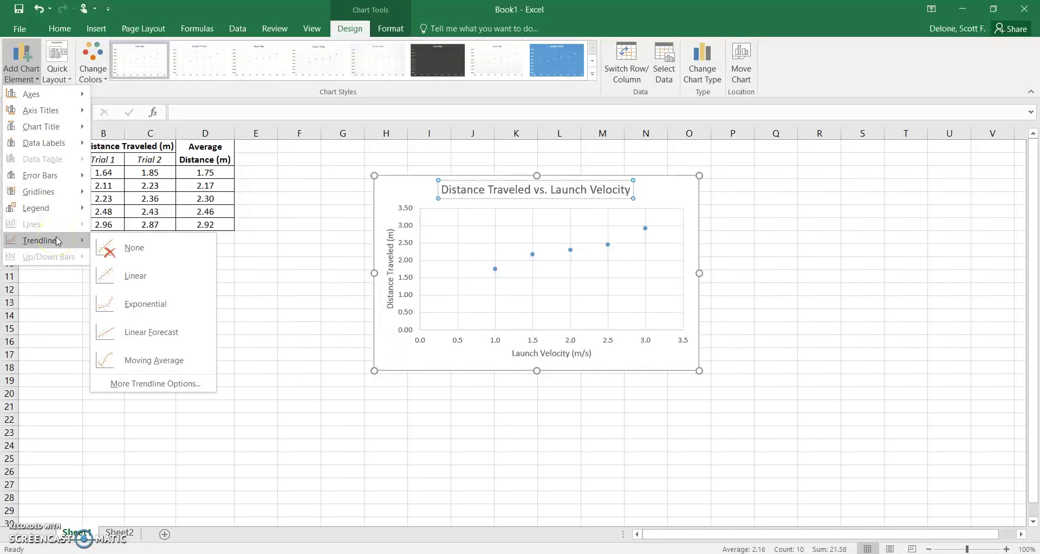
right_click(495, 269)
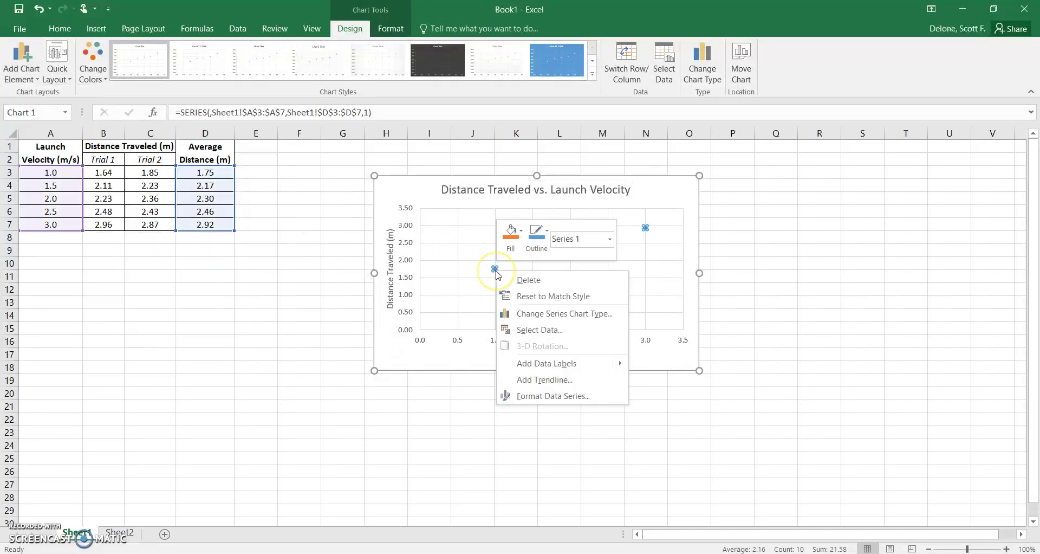
click(558, 381)
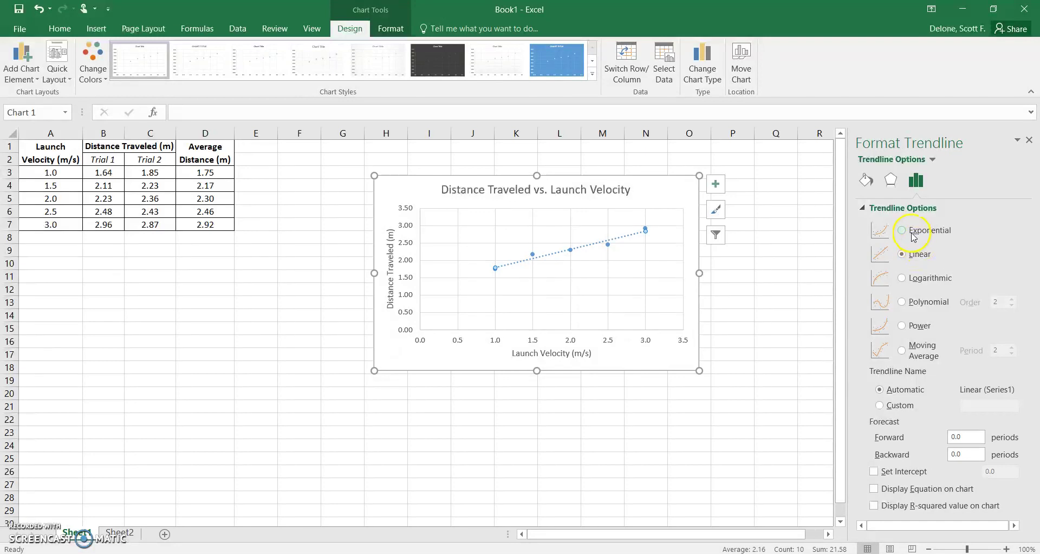
click(902, 254)
click(902, 279)
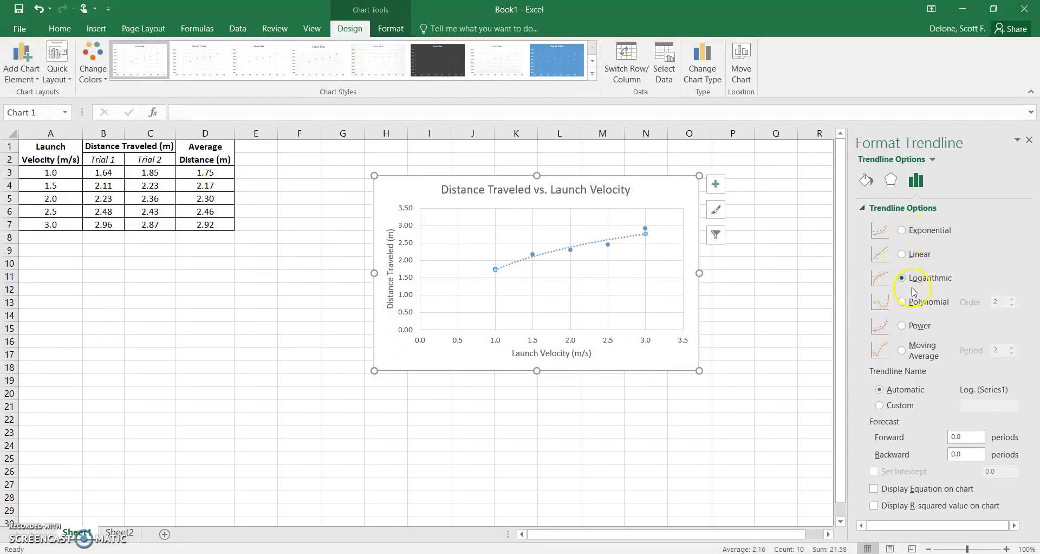
click(912, 258)
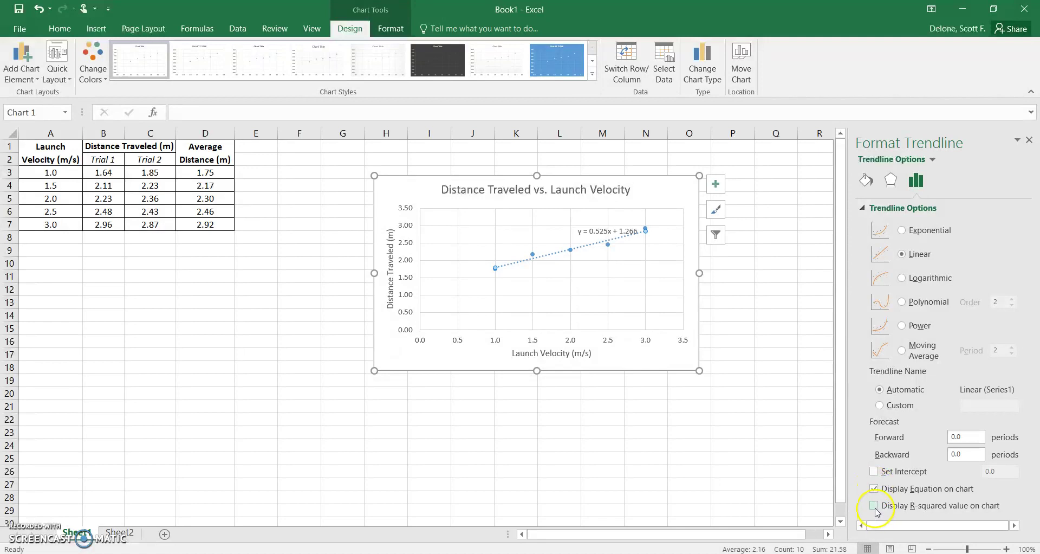
Step: Display the trendline's equation and R-squared value on the chart, and move their label up clear of the trendline
click(874, 506)
click(611, 228)
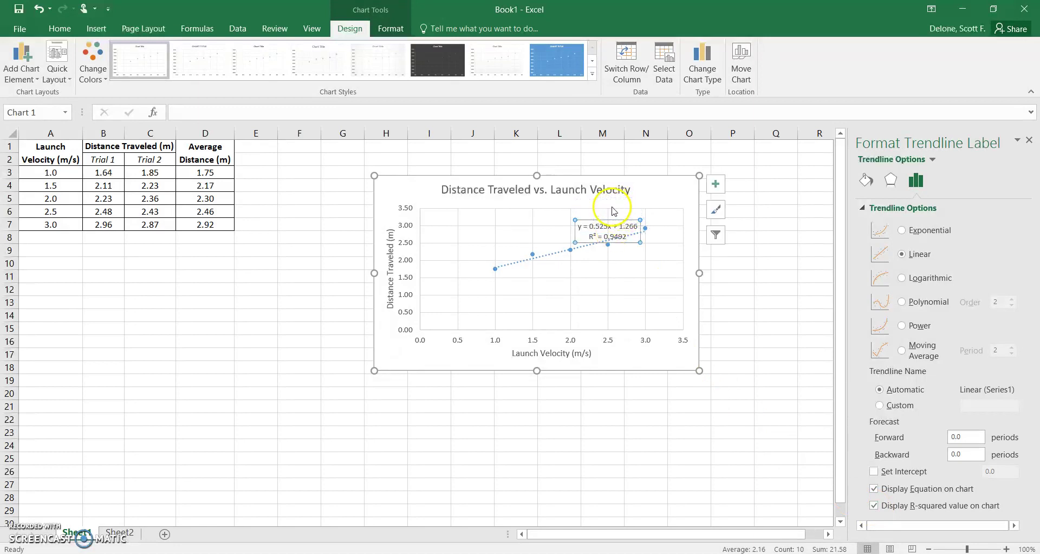
drag(611, 229, 612, 207)
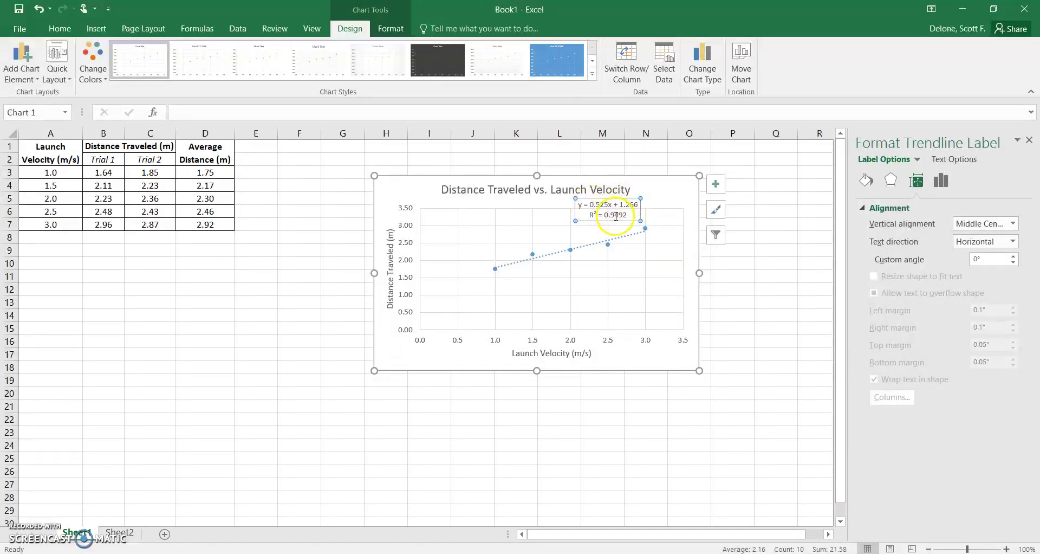
Step: Compare the R-squared values of the Exponential, Logarithmic, Polynomial and Power trendline types with the linear fit, ending on Linear
triple_click(611, 213)
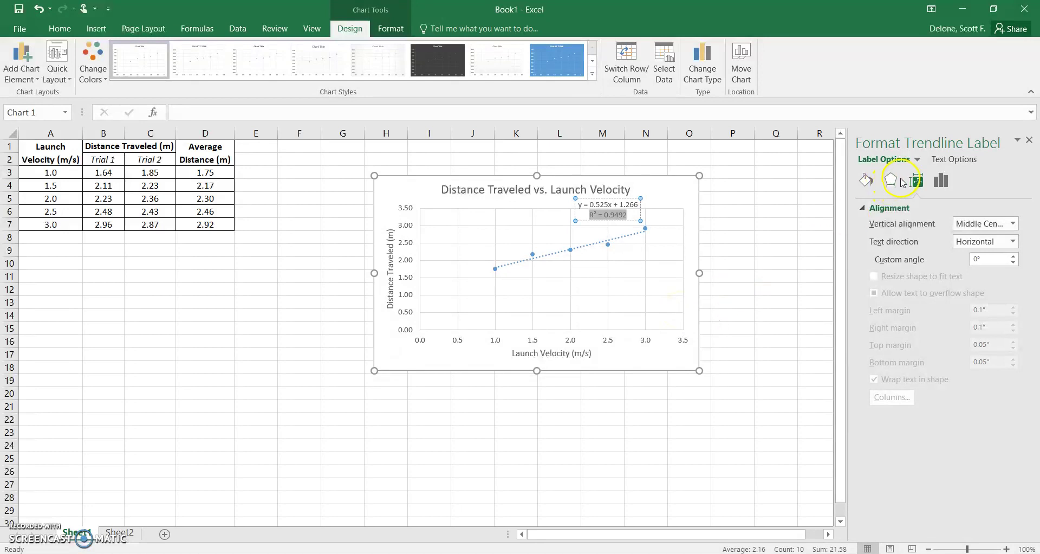
click(555, 255)
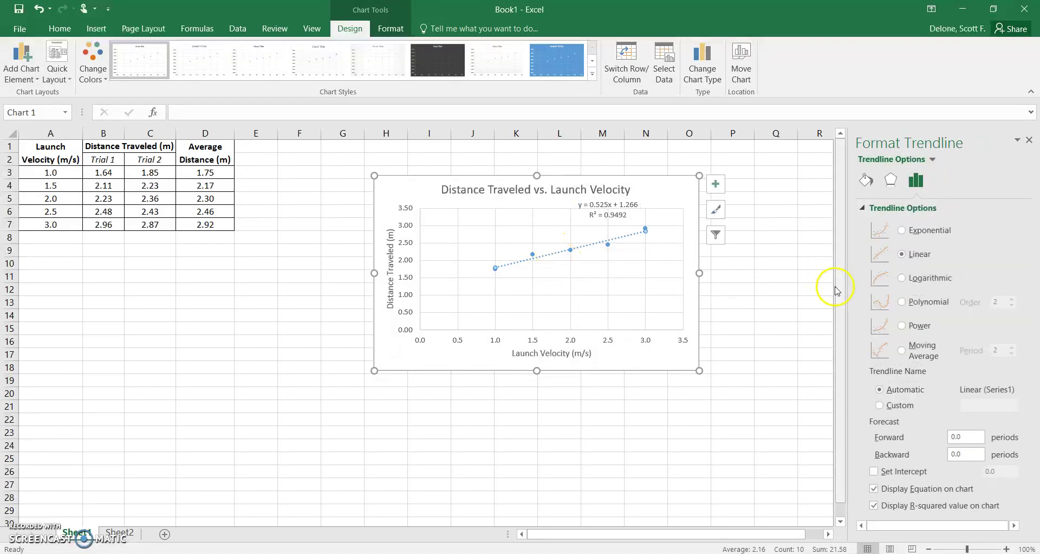
click(902, 230)
click(906, 256)
click(906, 280)
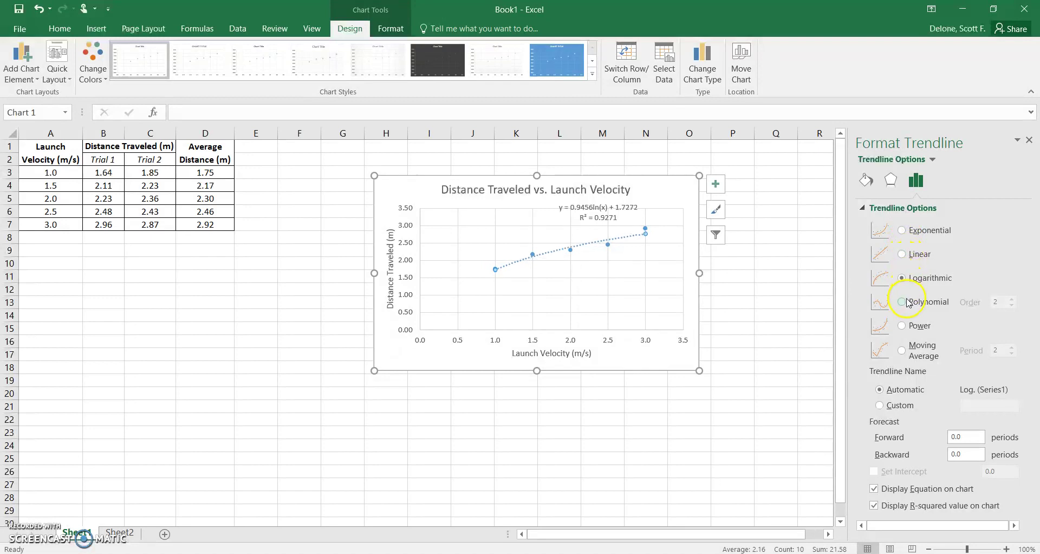
click(903, 302)
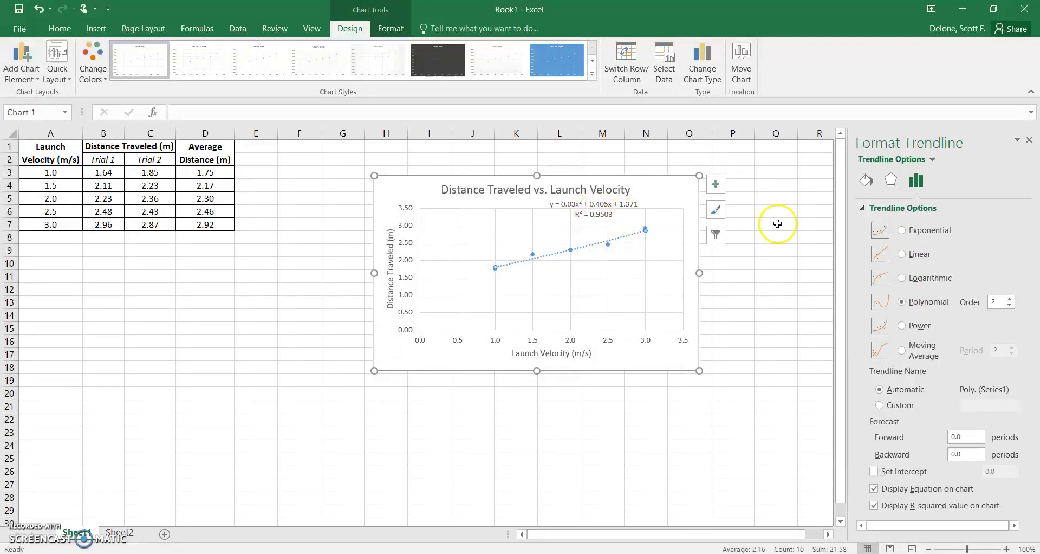
click(903, 255)
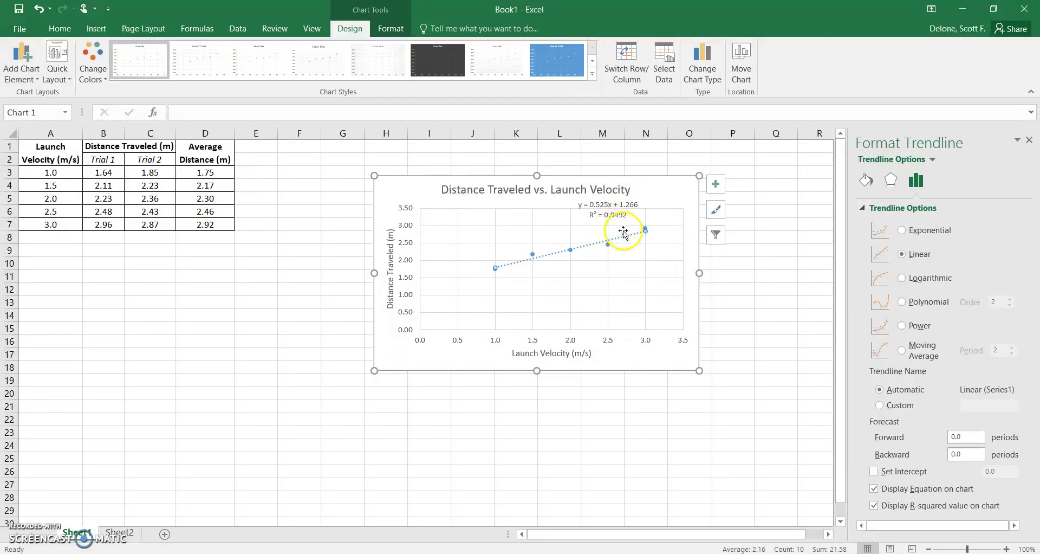
click(905, 278)
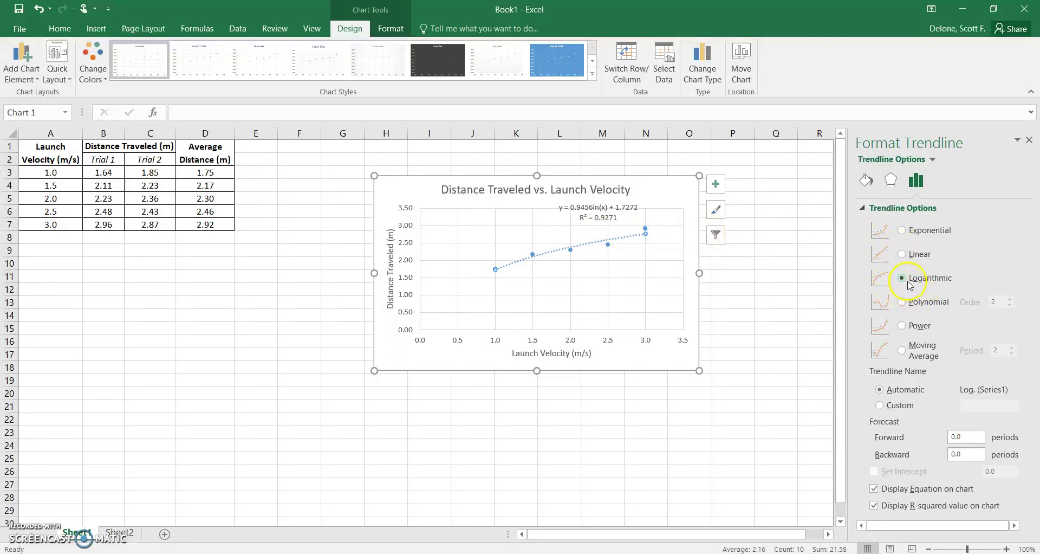
click(903, 232)
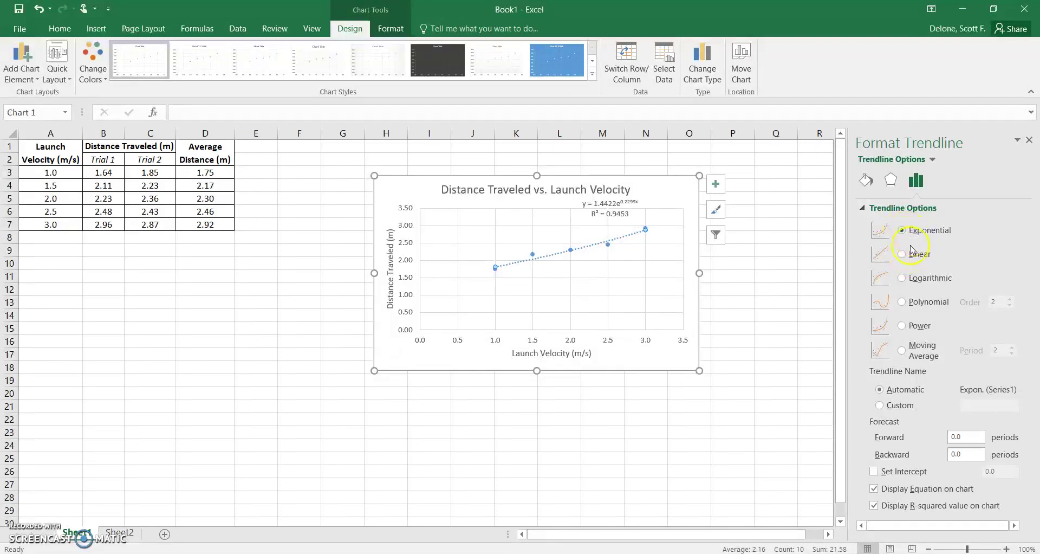
click(901, 326)
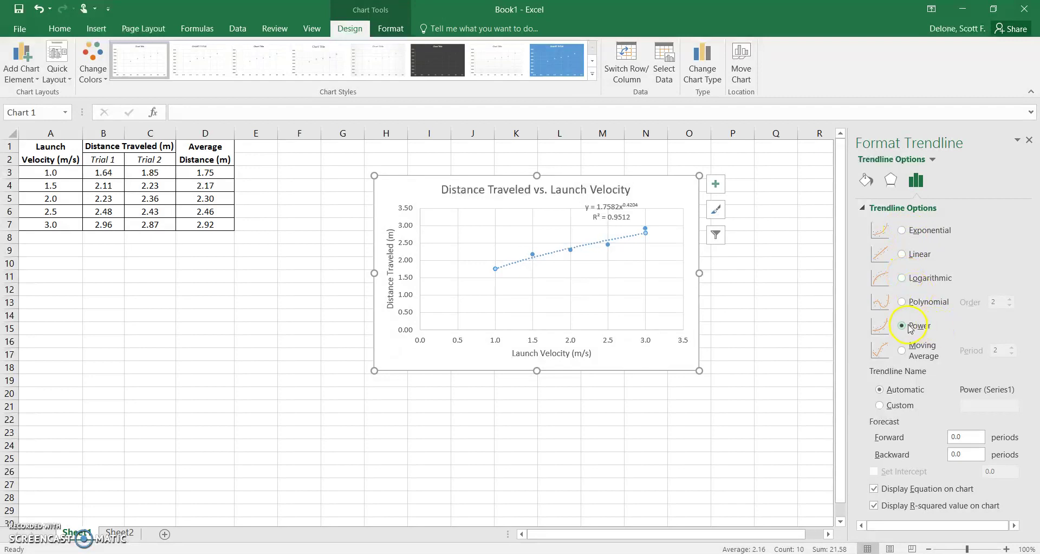
click(902, 254)
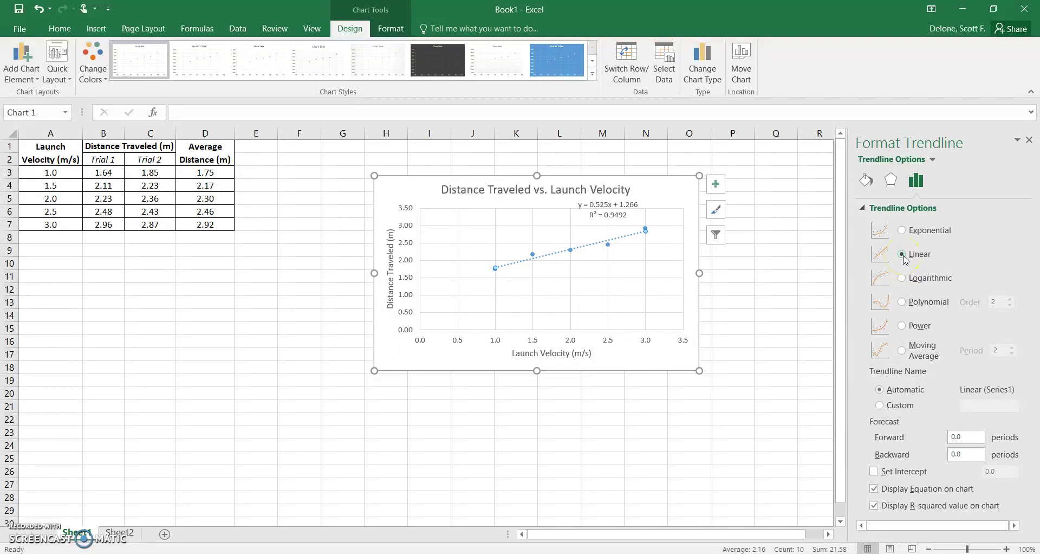
Step: Move the whole chart slightly down and to the left on the worksheet
drag(613, 220, 654, 203)
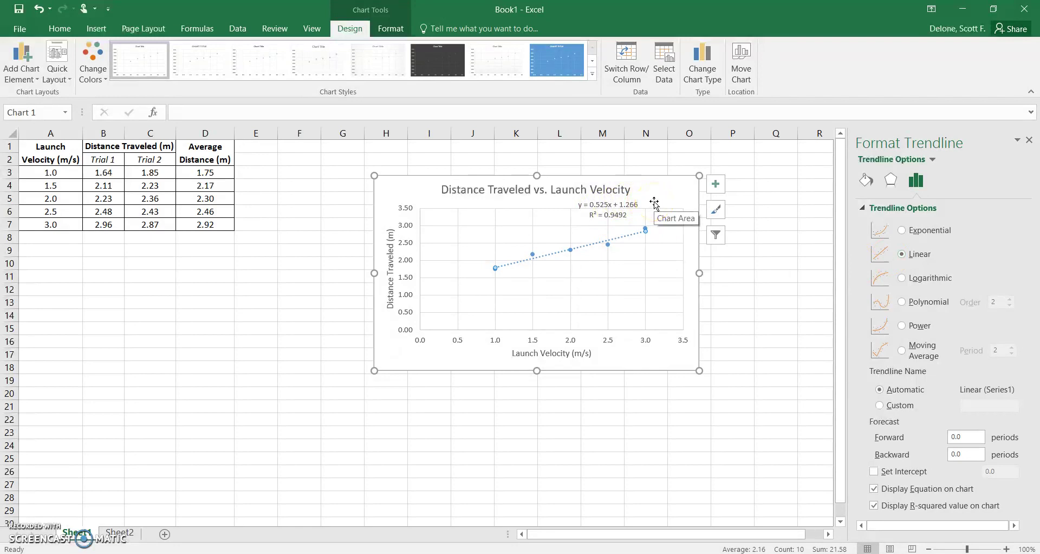
click(698, 245)
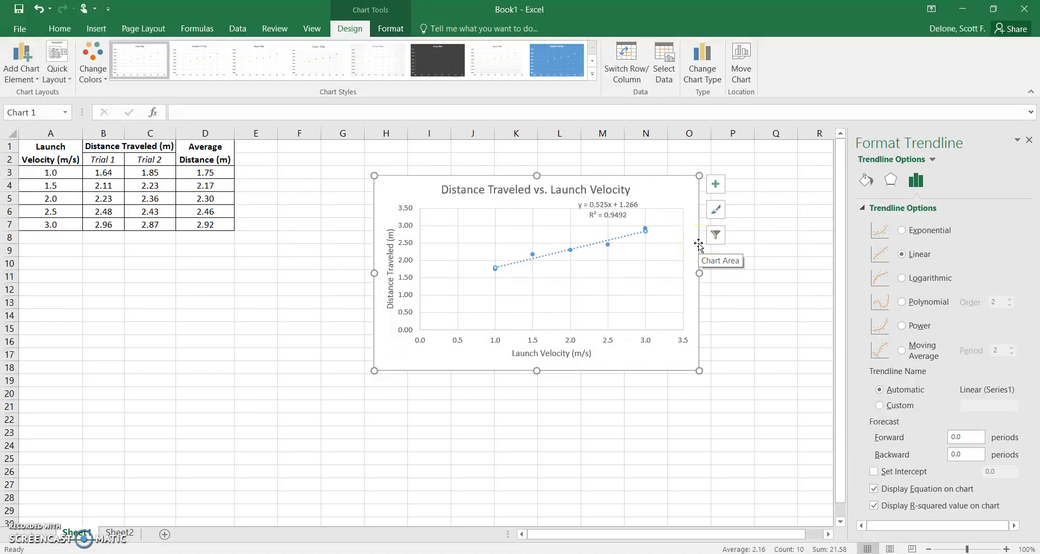
drag(671, 188, 644, 207)
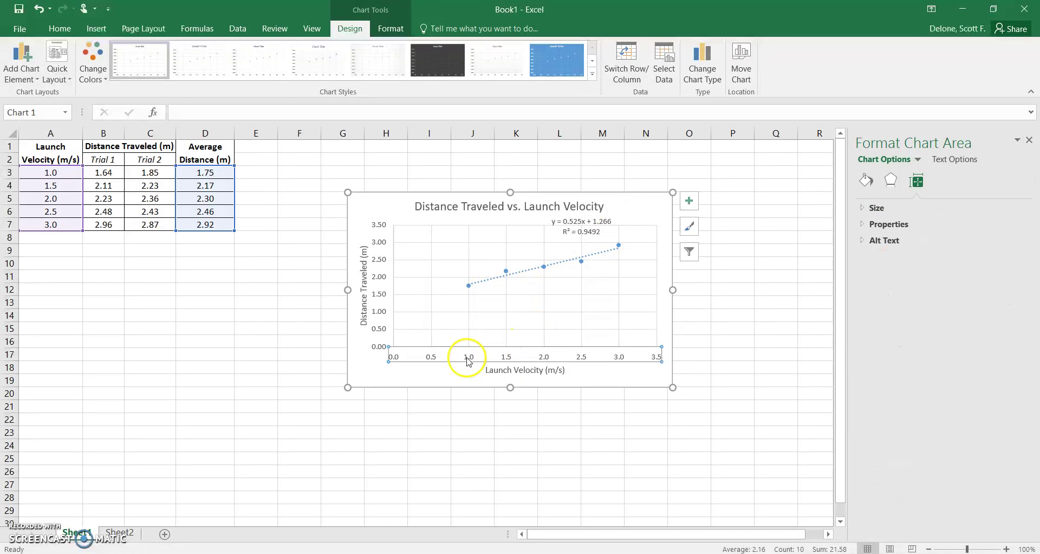
Step: Set the font size of the numbers on both the horizontal and vertical axes to 14
click(545, 351)
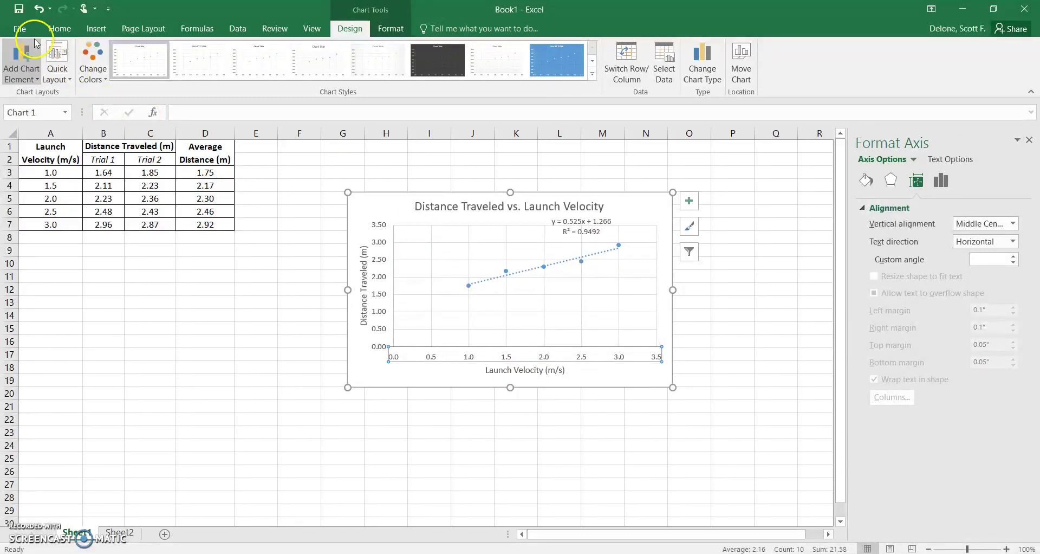
click(52, 33)
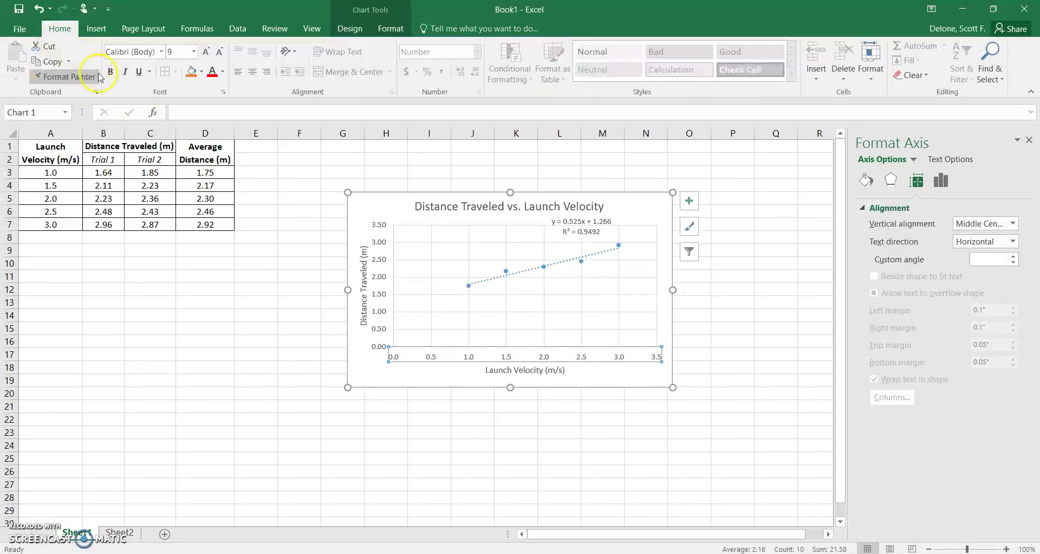
click(193, 52)
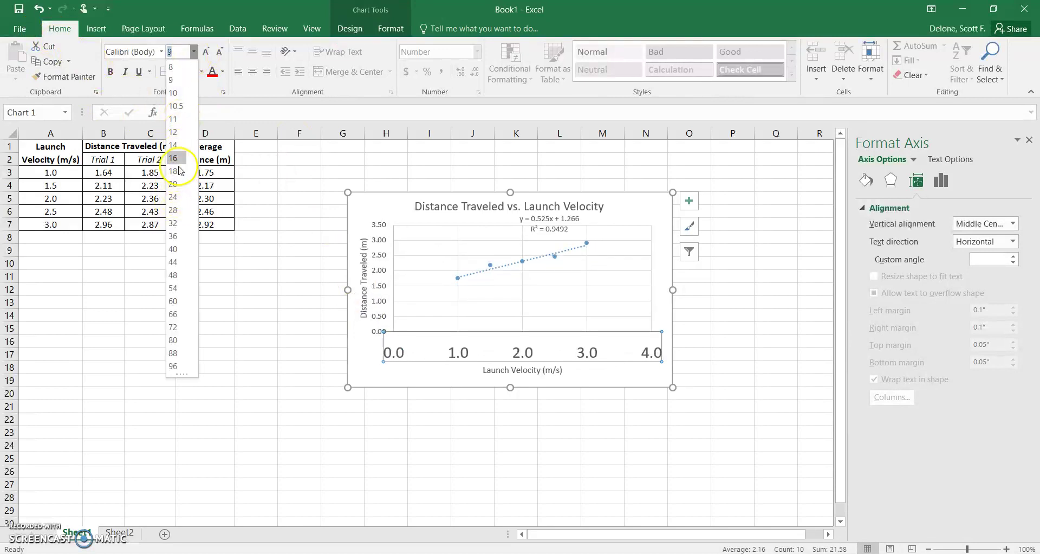
click(348, 274)
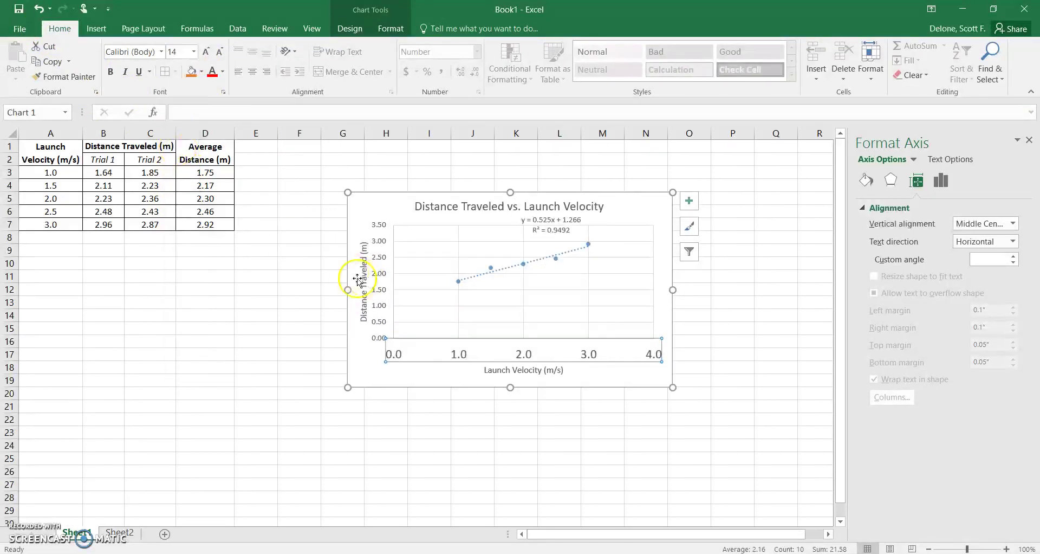
click(375, 274)
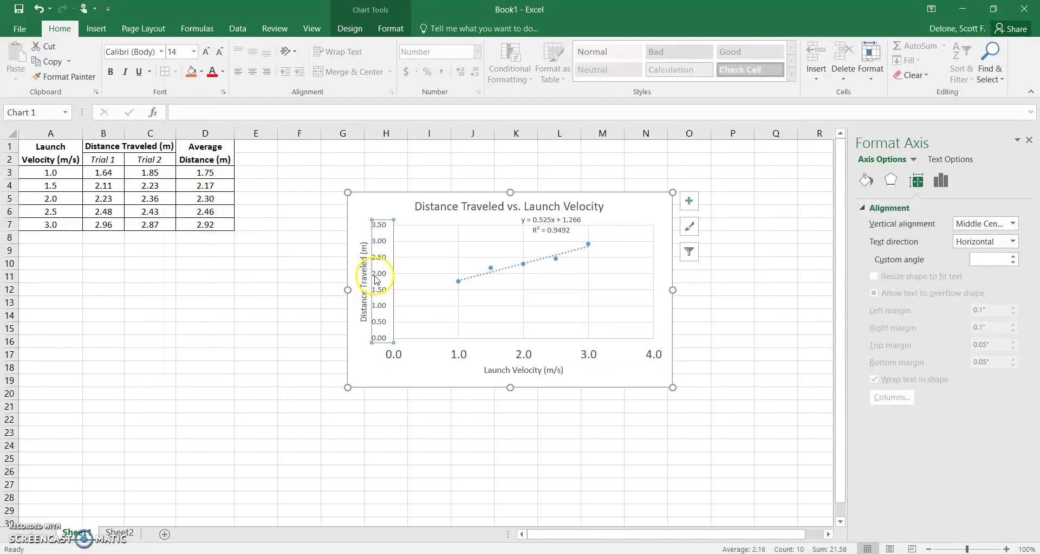
click(194, 52)
click(180, 145)
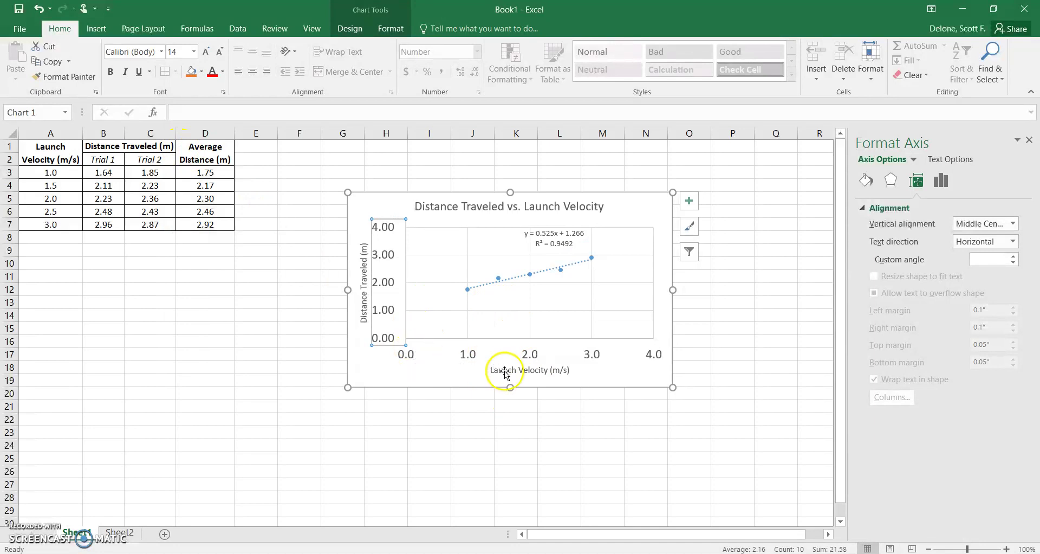
Step: Enlarge the chart to reach about column Q and row 27, and format its title as 20-point bold black text
drag(674, 389, 773, 482)
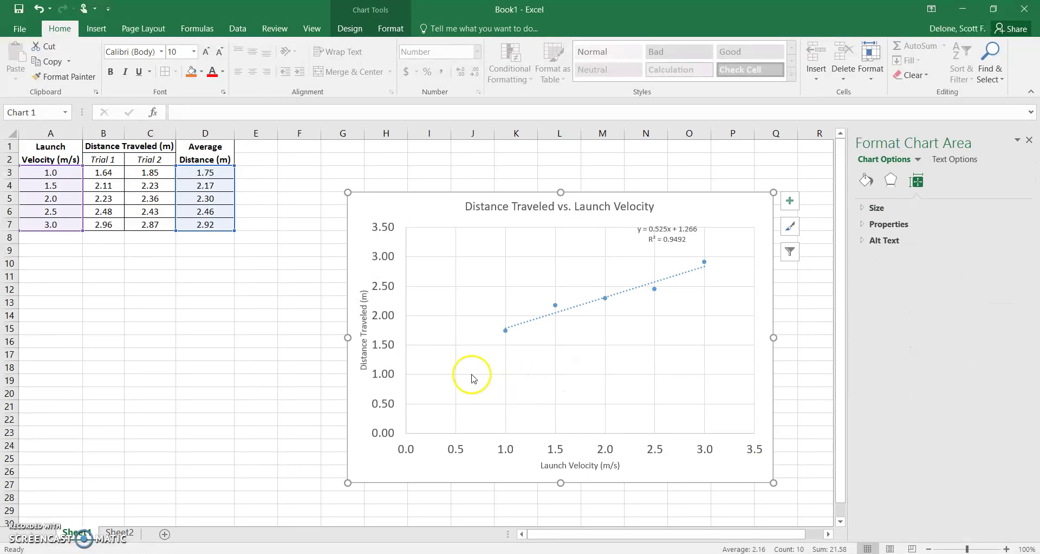
click(364, 338)
click(480, 206)
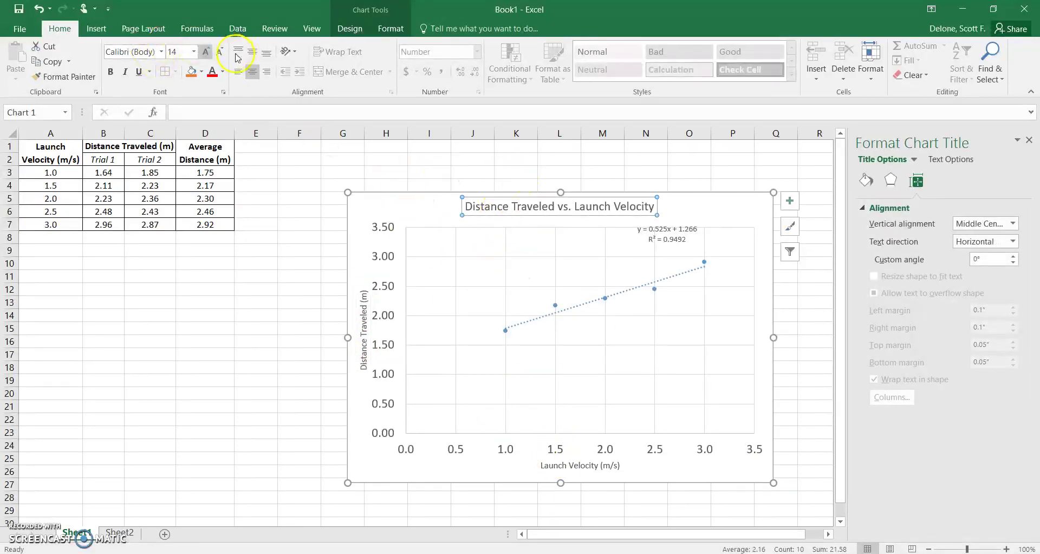
click(193, 52)
click(174, 184)
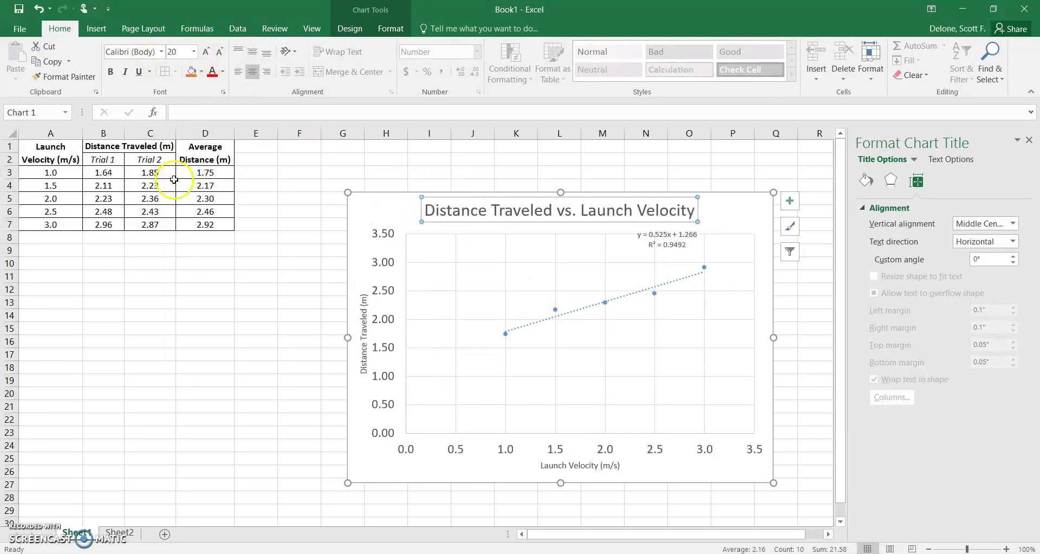
key(ctrl+b)
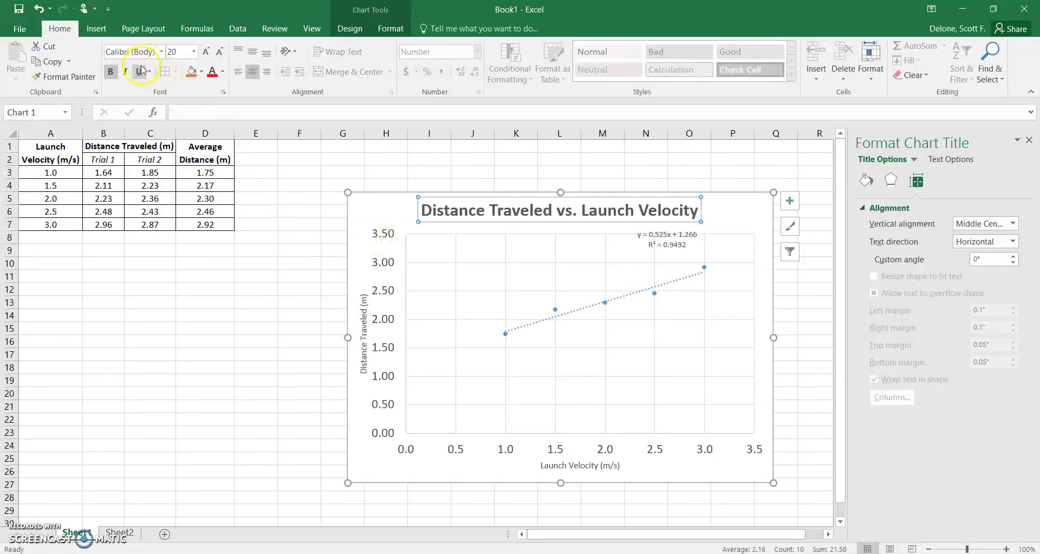
click(224, 73)
click(226, 122)
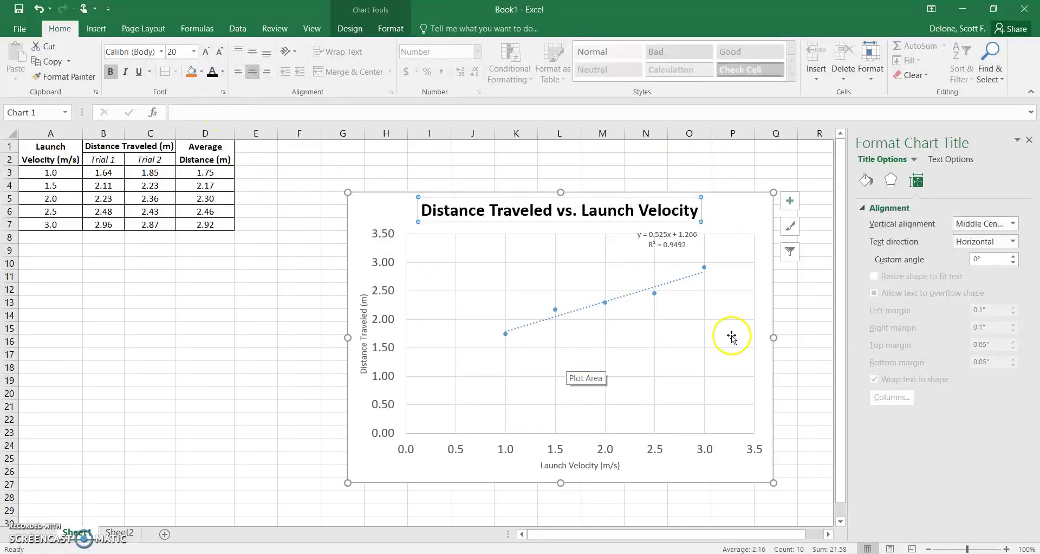
Step: Set the font size of the trendline's equation and R-squared label to 14 and nudge the label slightly upward
click(645, 237)
click(194, 52)
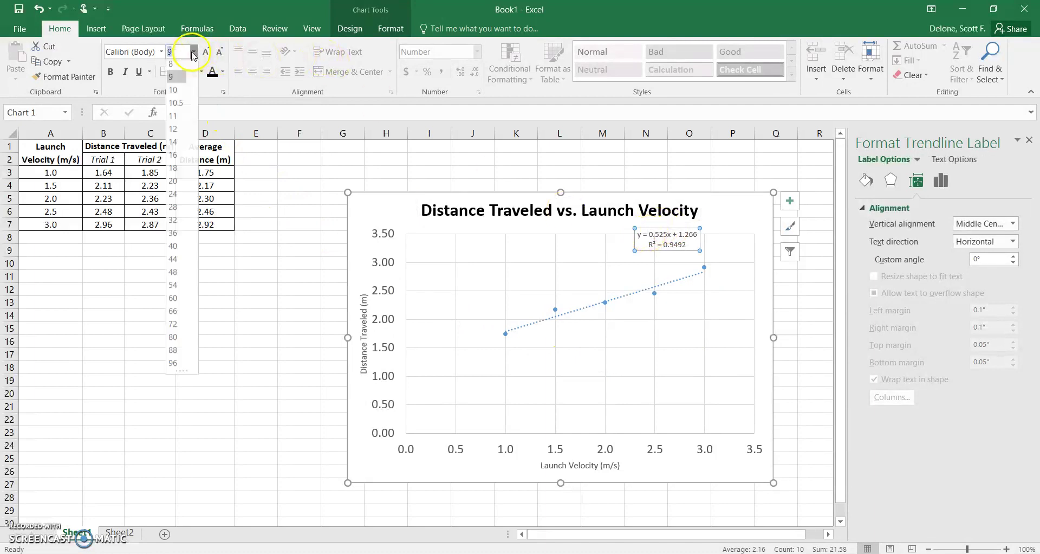
click(173, 145)
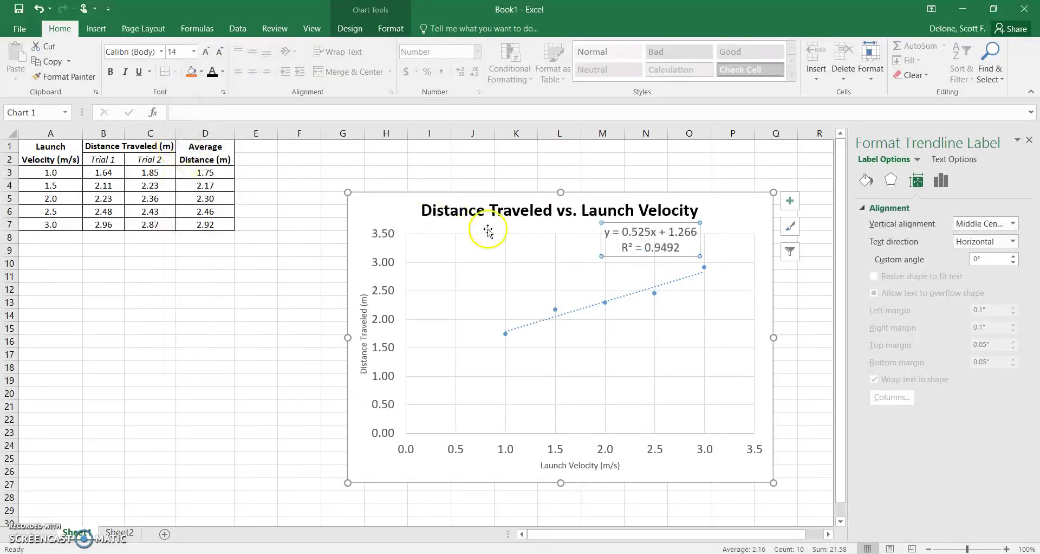
drag(666, 217, 668, 213)
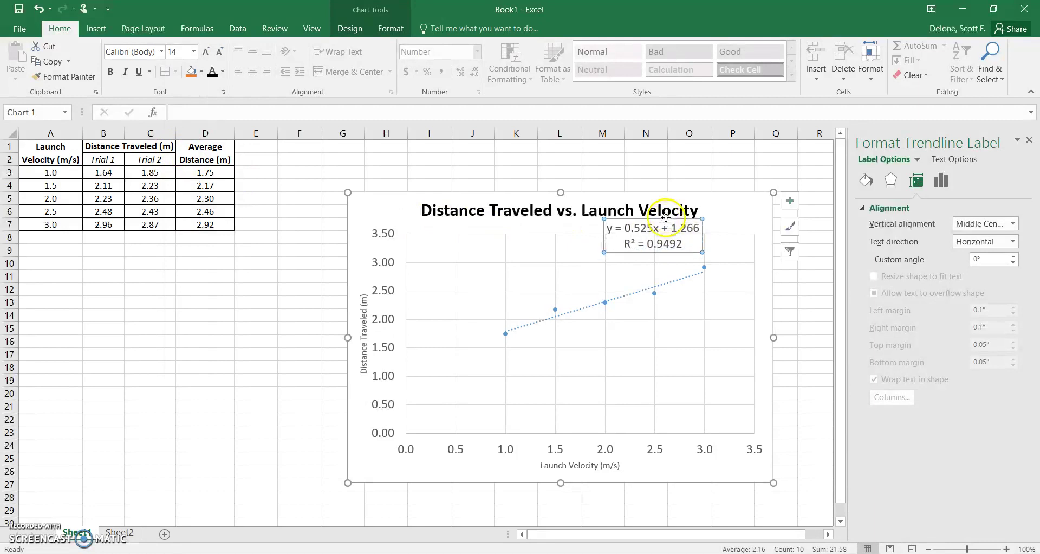
Step: Set the font size of both the vertical and horizontal axis titles to 18
click(366, 336)
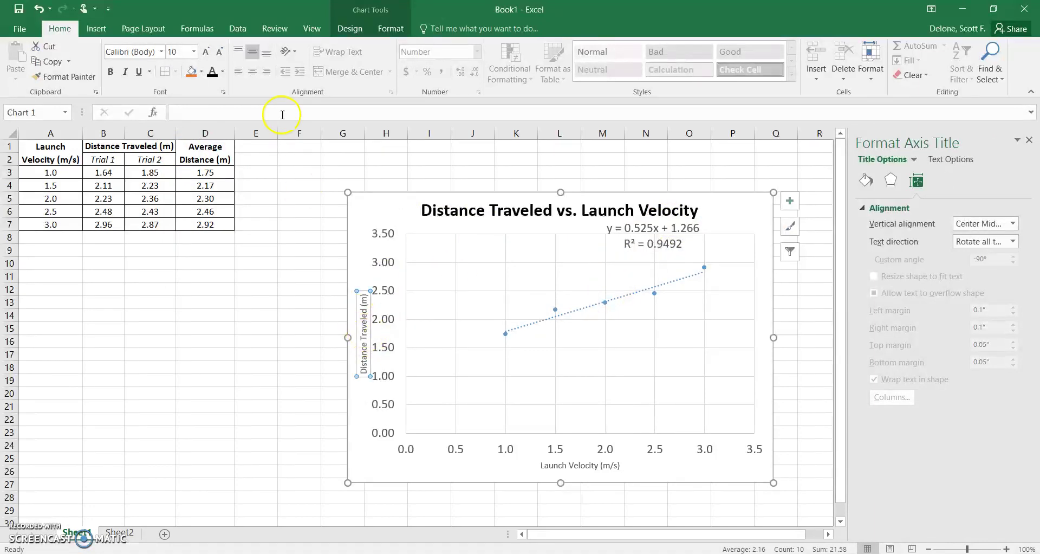
click(194, 51)
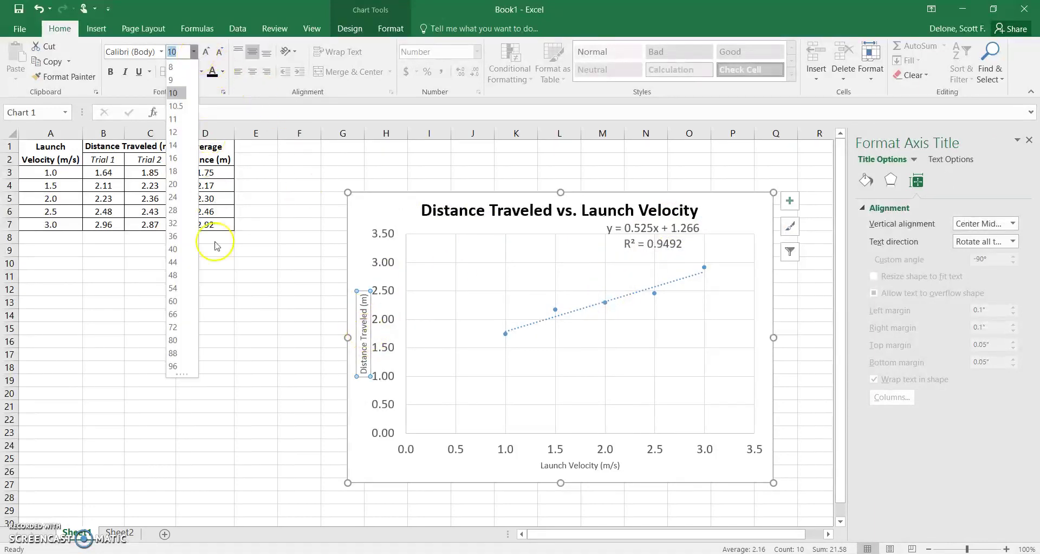
click(173, 171)
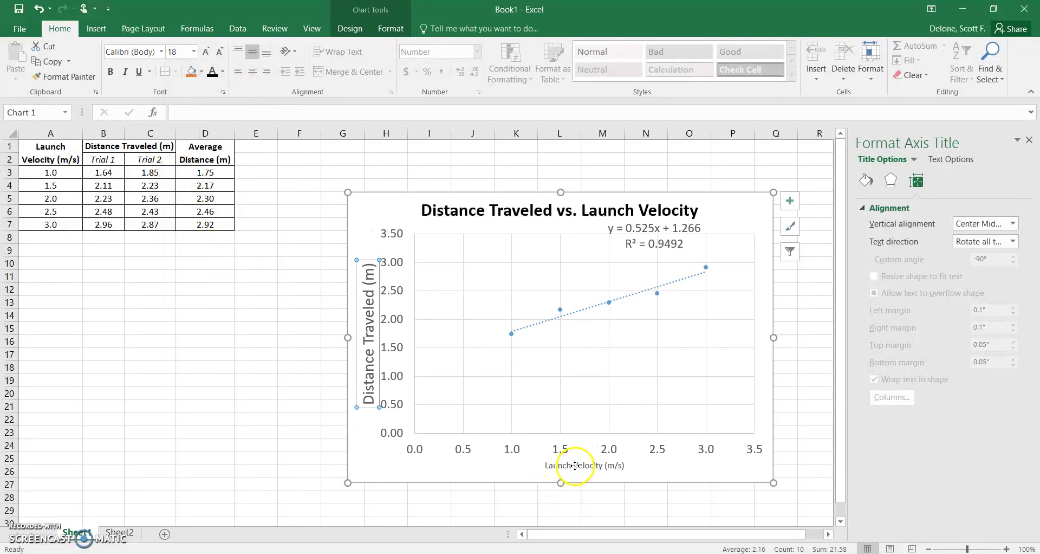
click(575, 465)
click(193, 52)
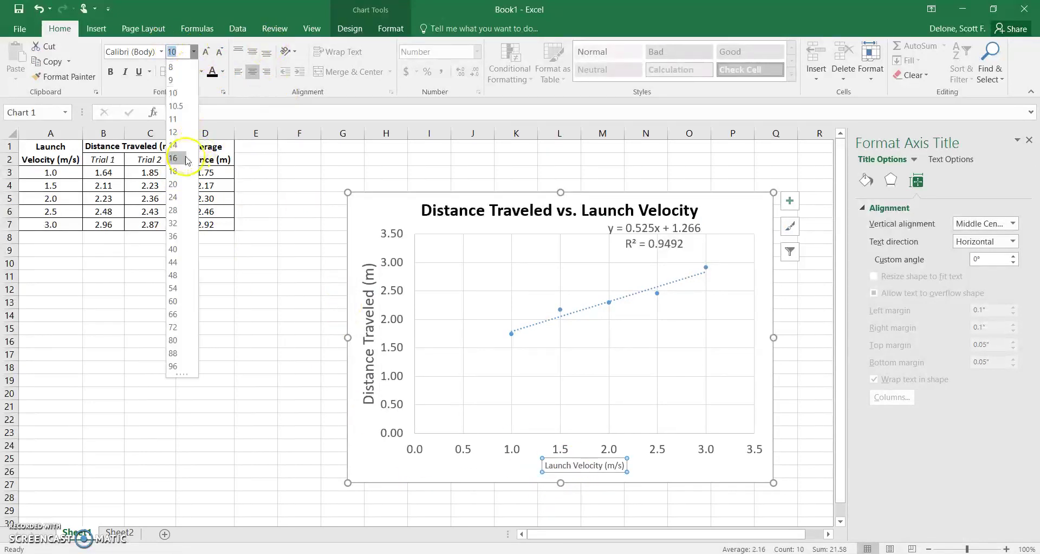
click(175, 167)
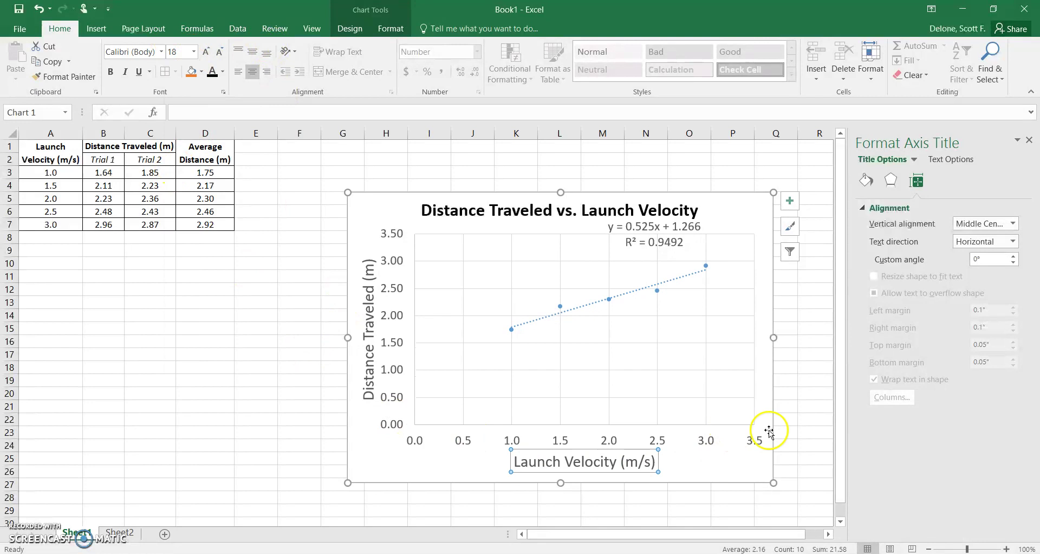
Step: Move the equation and R-squared label into the empty plot space just below the upper end of the trendline
click(804, 422)
click(664, 233)
drag(665, 233, 695, 312)
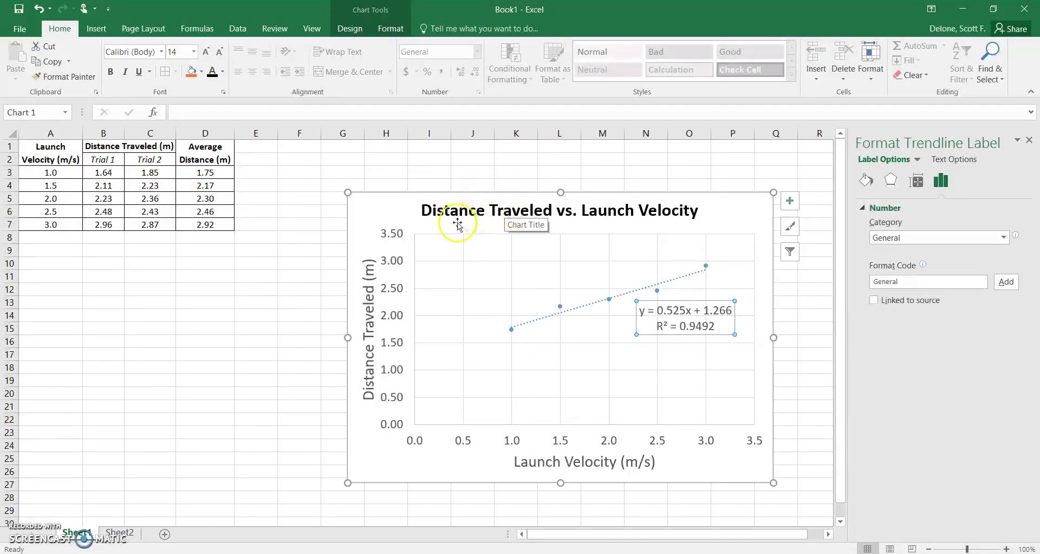
Step: Select the entire chart area and copy the chart to the clipboard
click(355, 212)
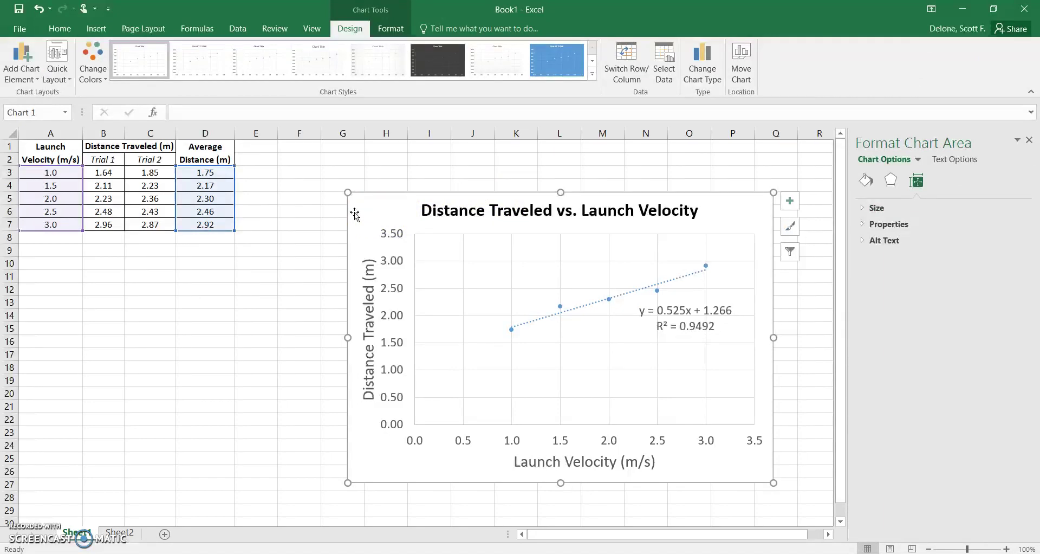
right_click(355, 212)
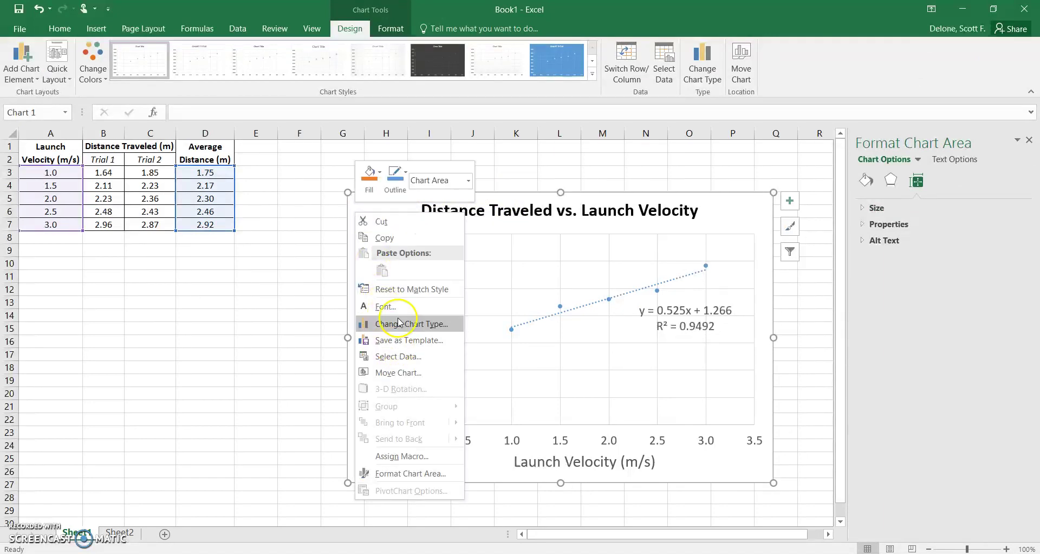
click(383, 239)
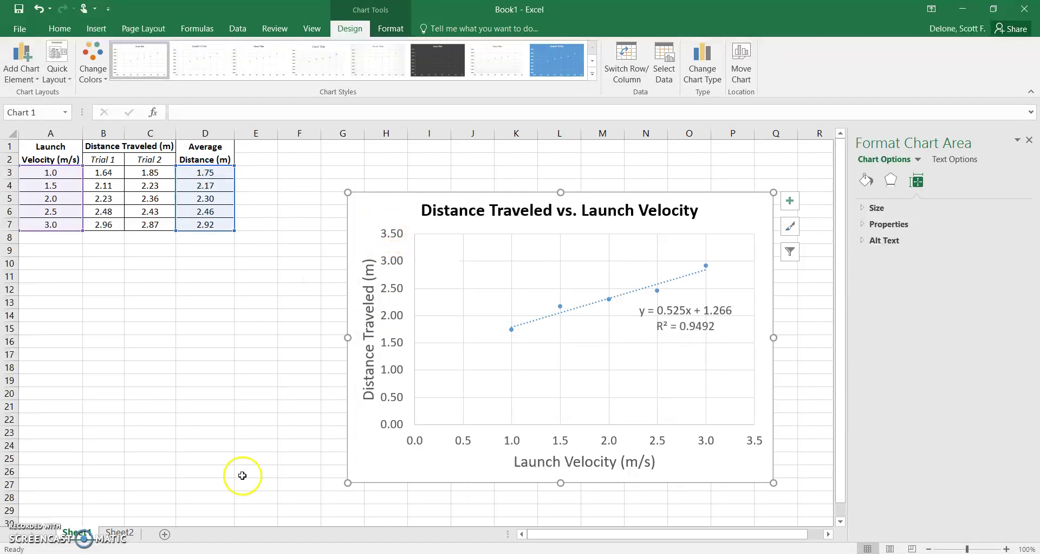
Step: Switch to the Word lab report and paste the copied chart below Table 1
key(alt+Tab)
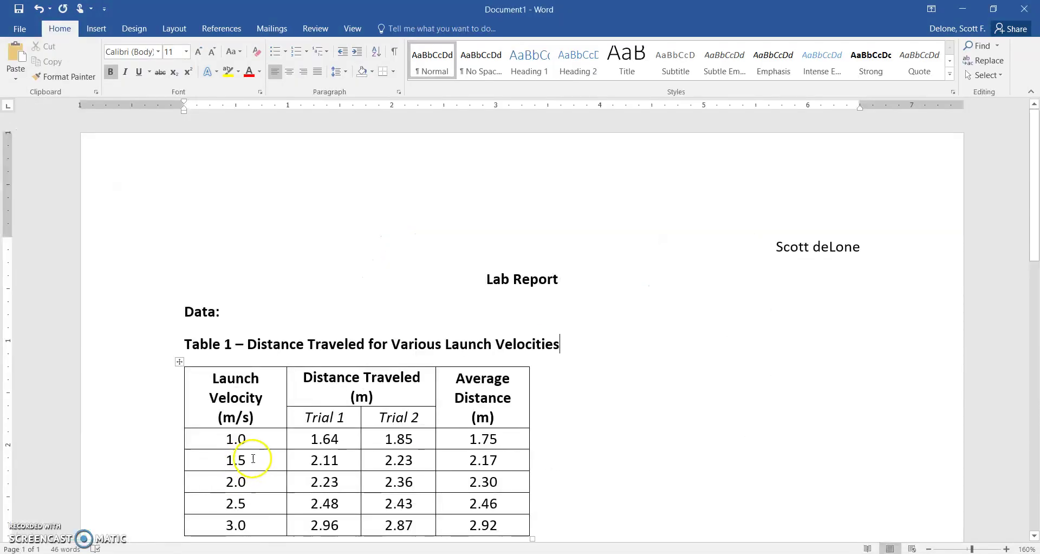
scroll(252, 458, down, 5)
scroll(235, 306, down, 3)
scroll(242, 328, up, 8)
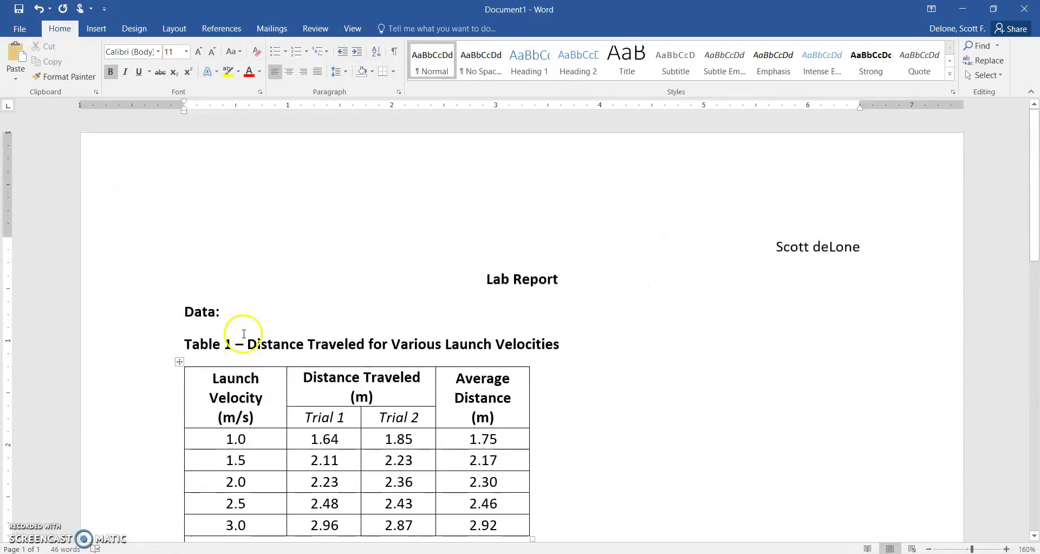
scroll(242, 333, down, 3)
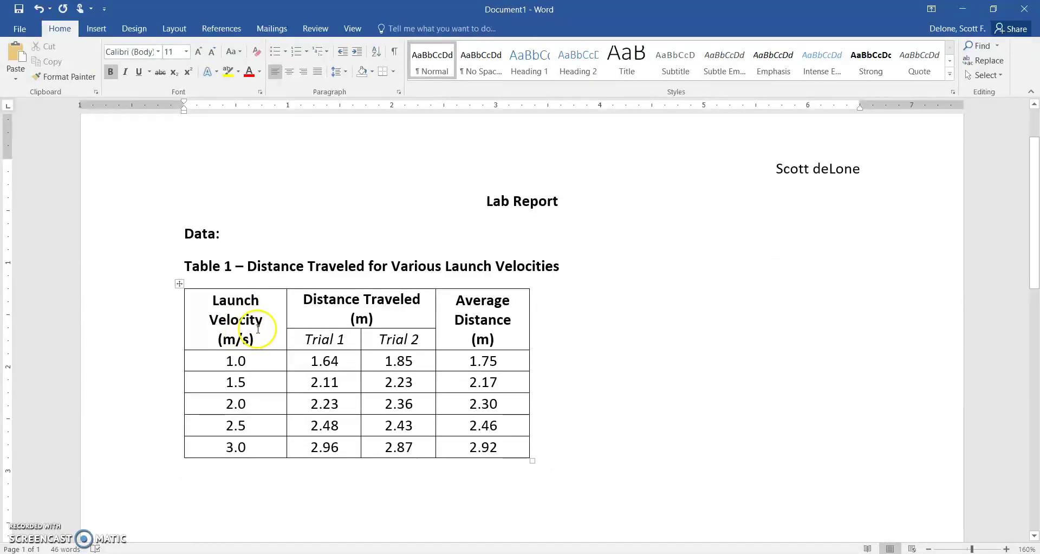
scroll(255, 326, down, 15)
scroll(255, 325, up, 10)
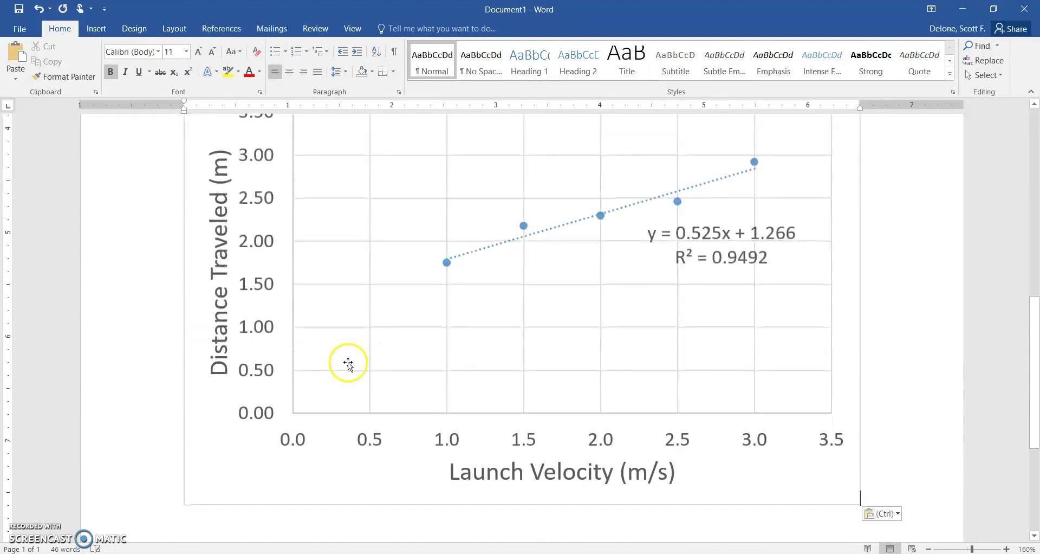
scroll(349, 366, up, 5)
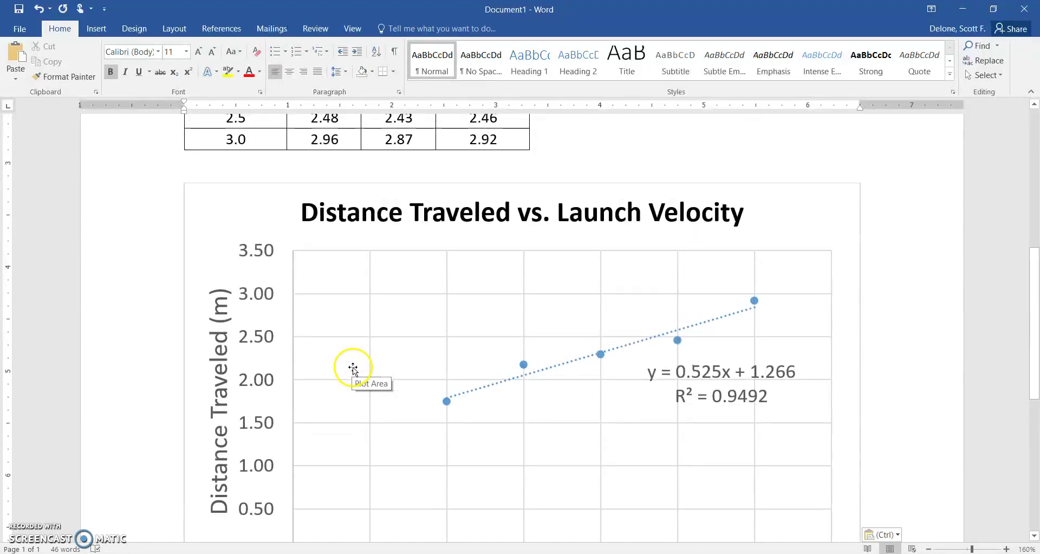
Step: Shrink the pasted chart to about 5.5 inches wide and select its title
click(843, 187)
drag(837, 192, 751, 234)
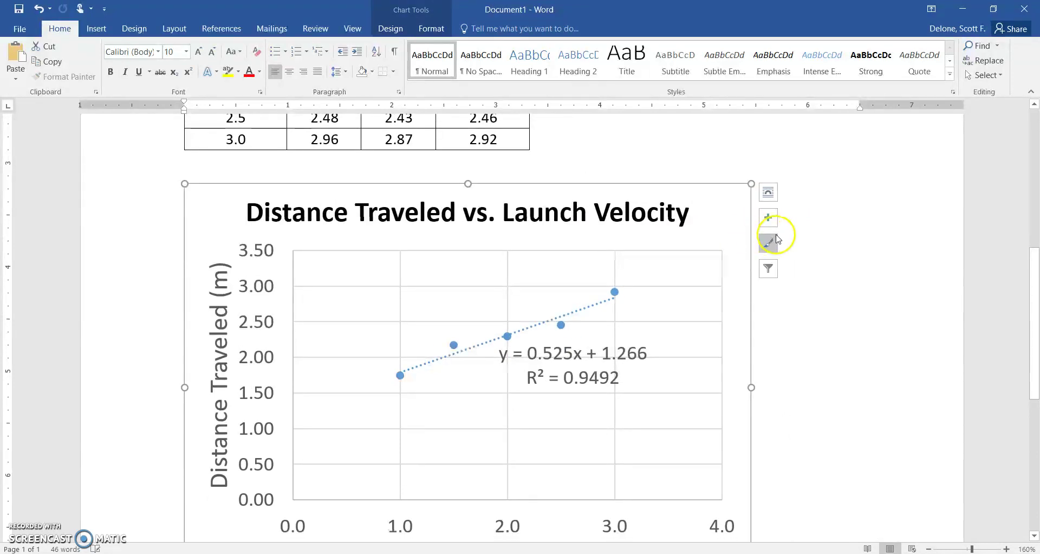
click(508, 226)
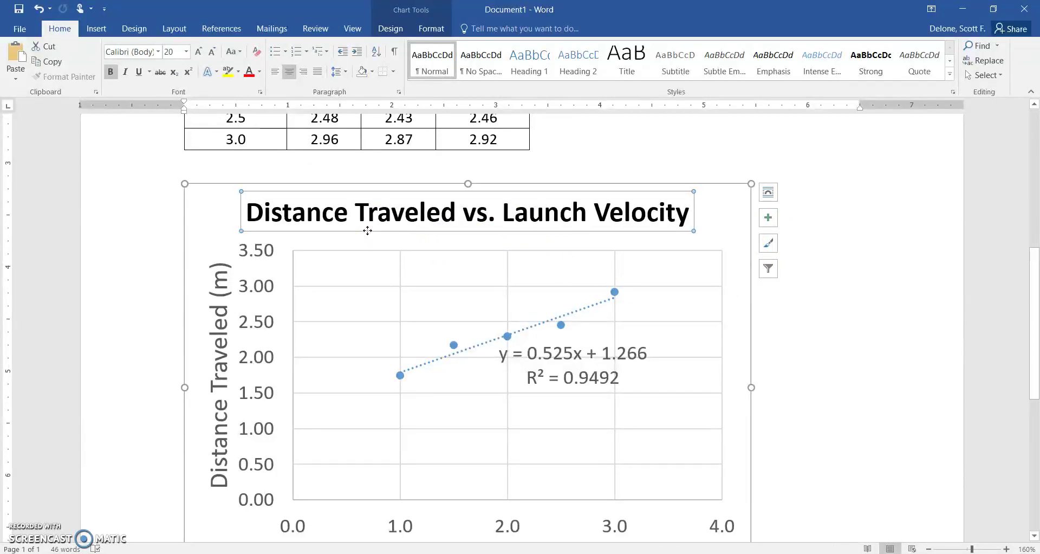
scroll(829, 366, down, 3)
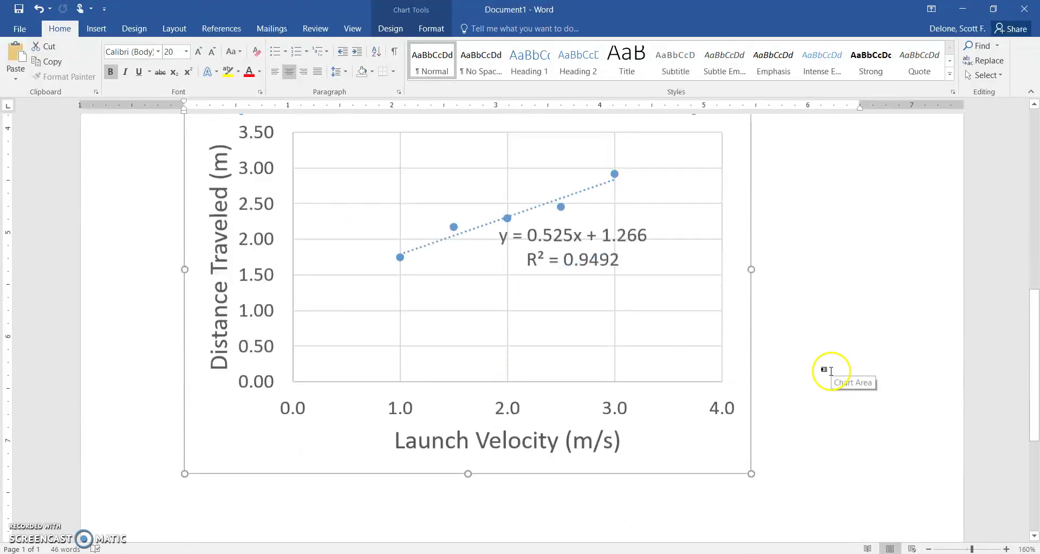
scroll(596, 359, up, 2)
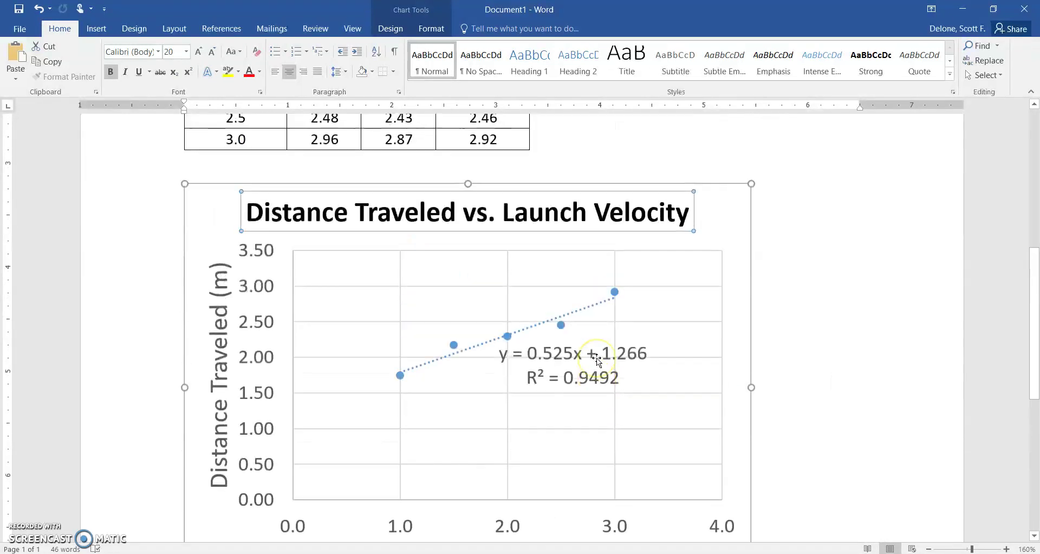